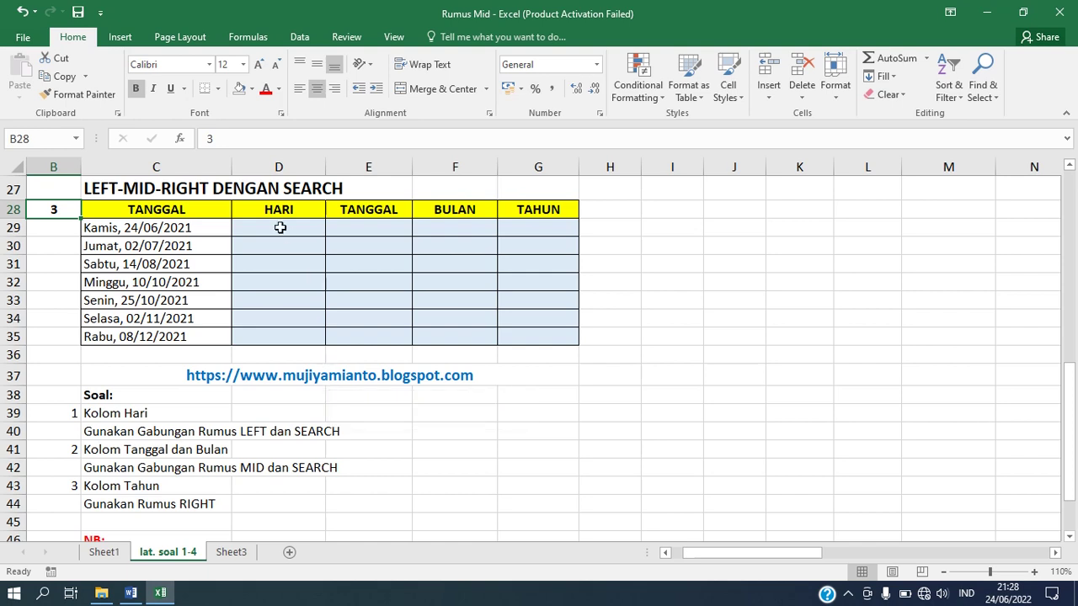
- Examine the TANGGAL entries in C29:C35 and the HARI column, comparing the length of the day names before the comma
left_click(206, 207)
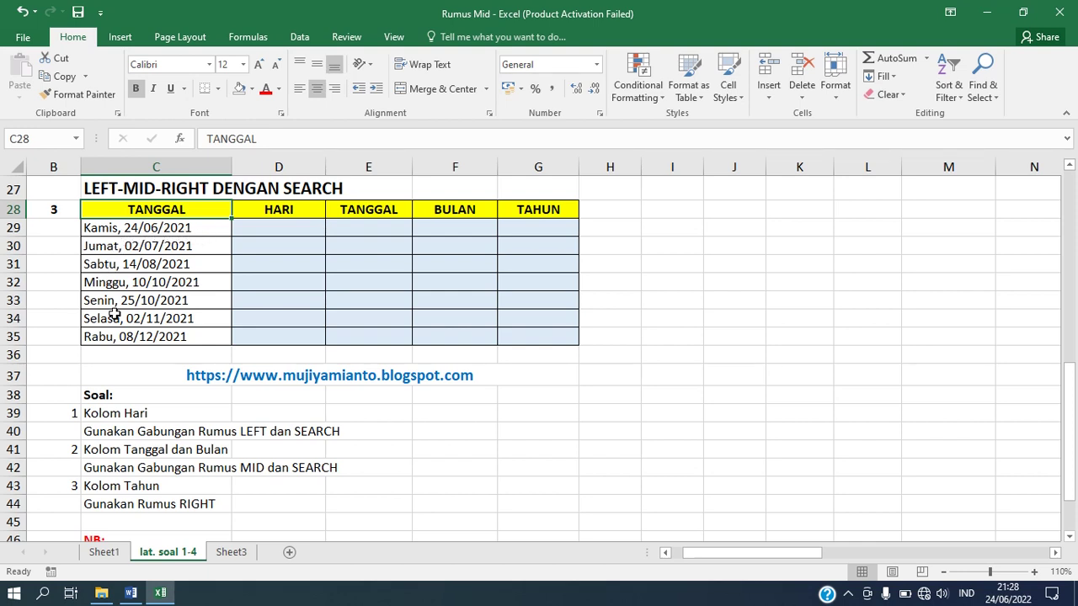
left_click(292, 212)
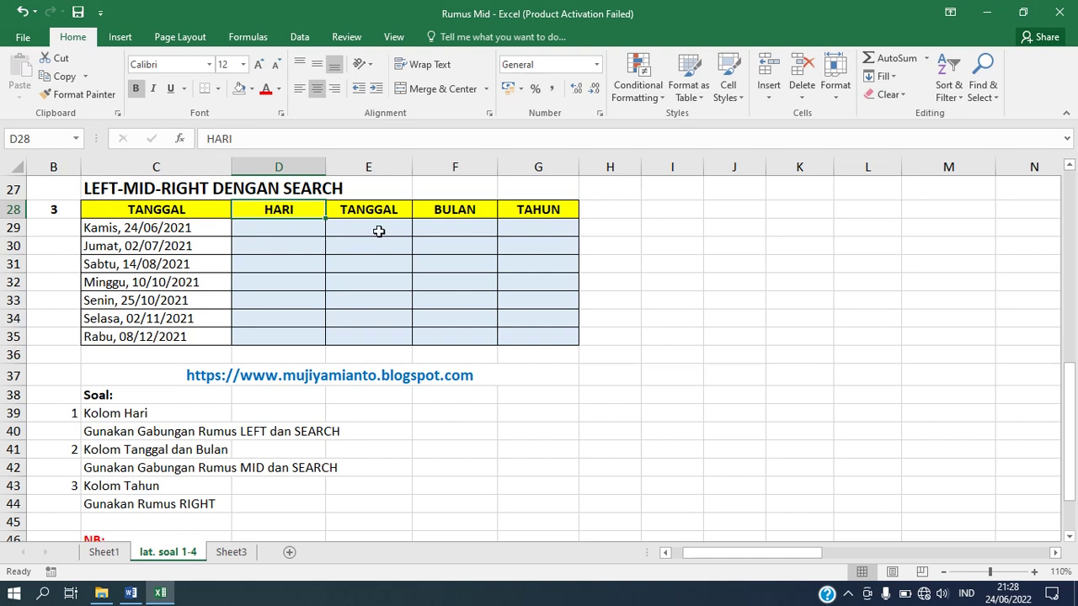
left_click(300, 230)
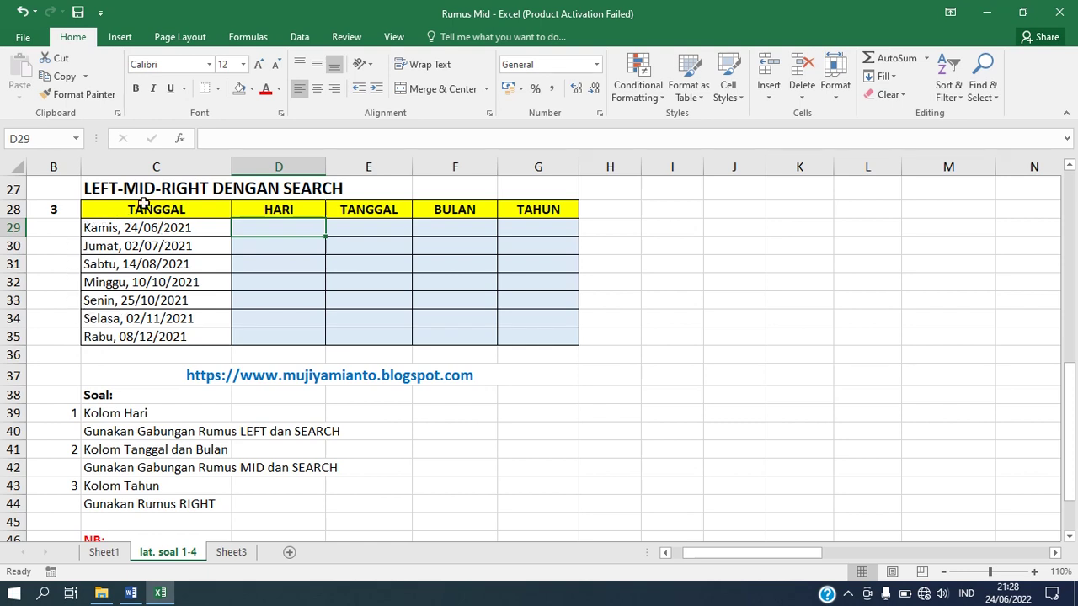
left_click(120, 246)
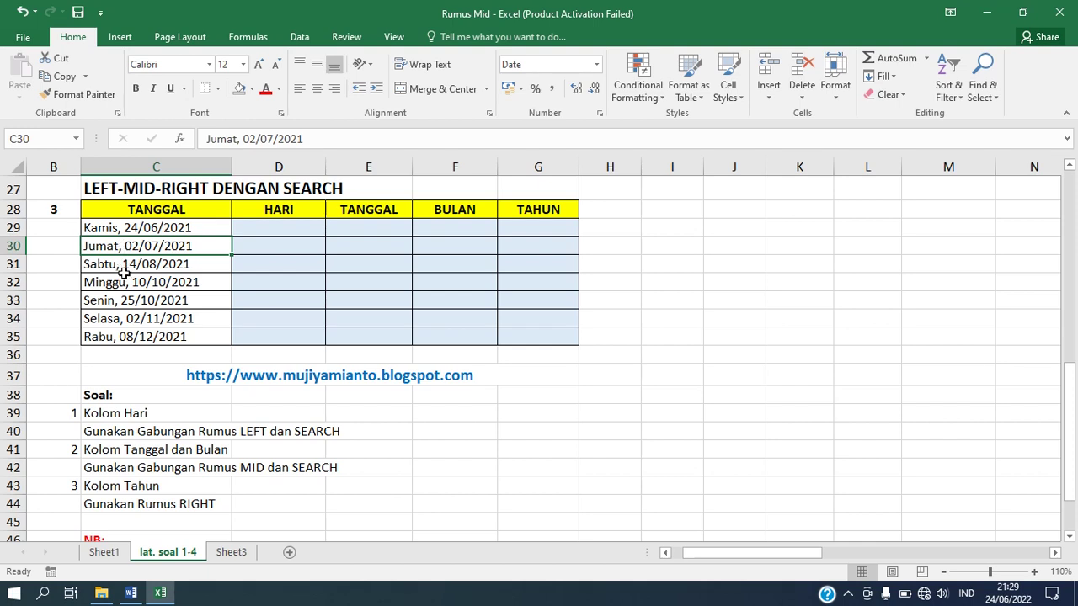
left_click(124, 282)
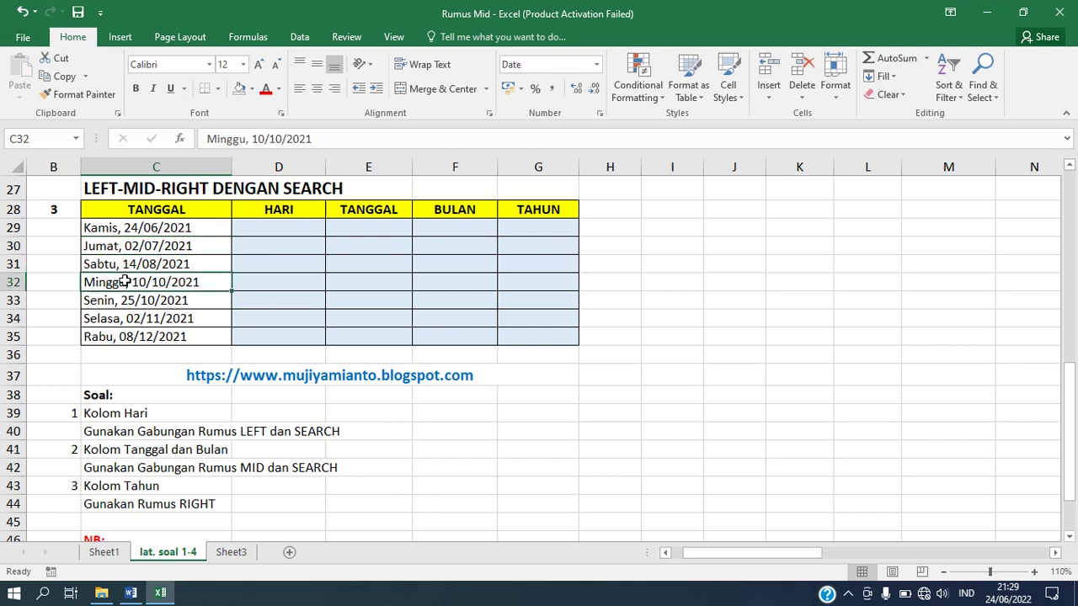
left_click(111, 336)
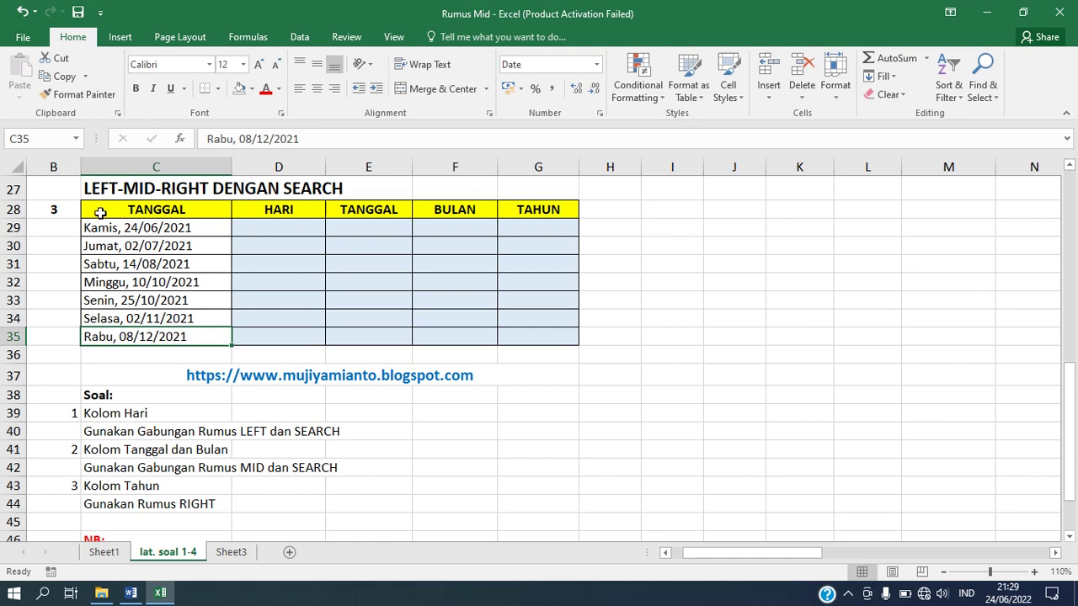
left_click(128, 228)
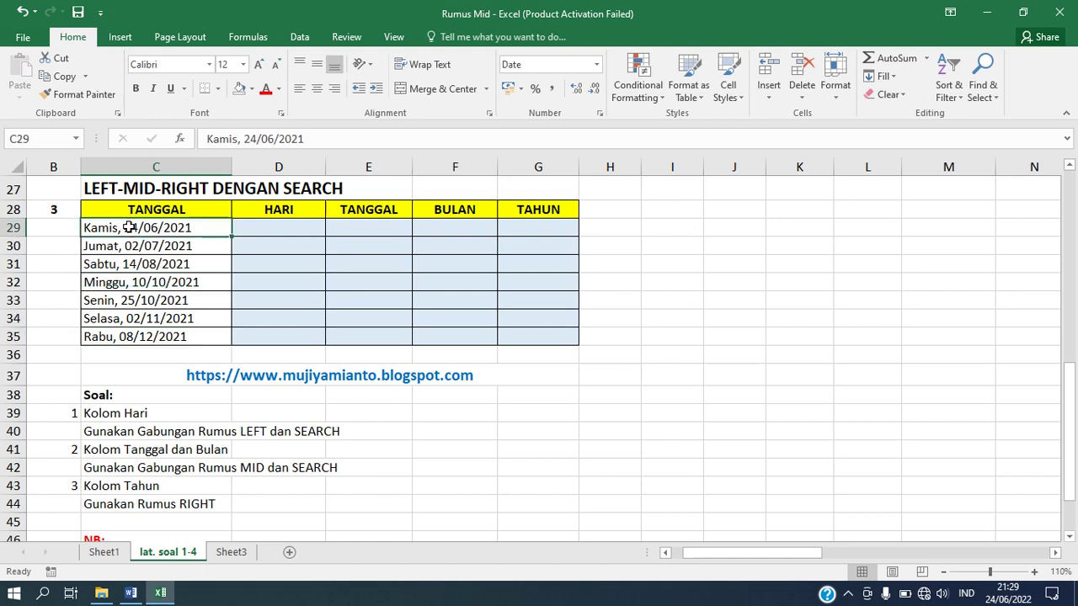
left_click(121, 281)
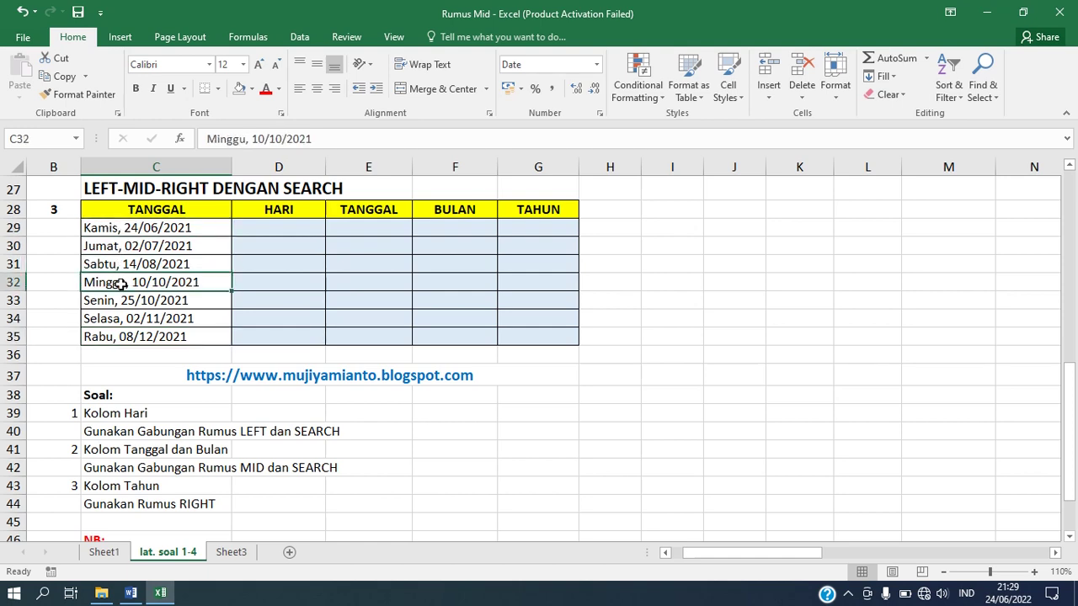
left_click(118, 336)
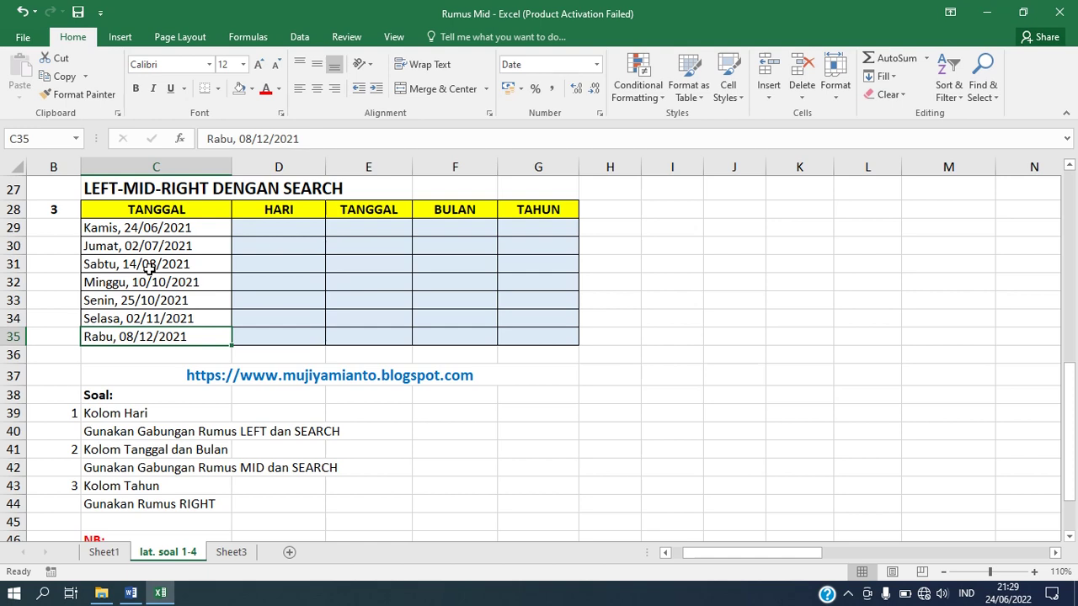
- Enter the formula =LEFT(C29;SEARCH(",";C29)-1) in cell D29 to extract the day name
left_click(263, 229)
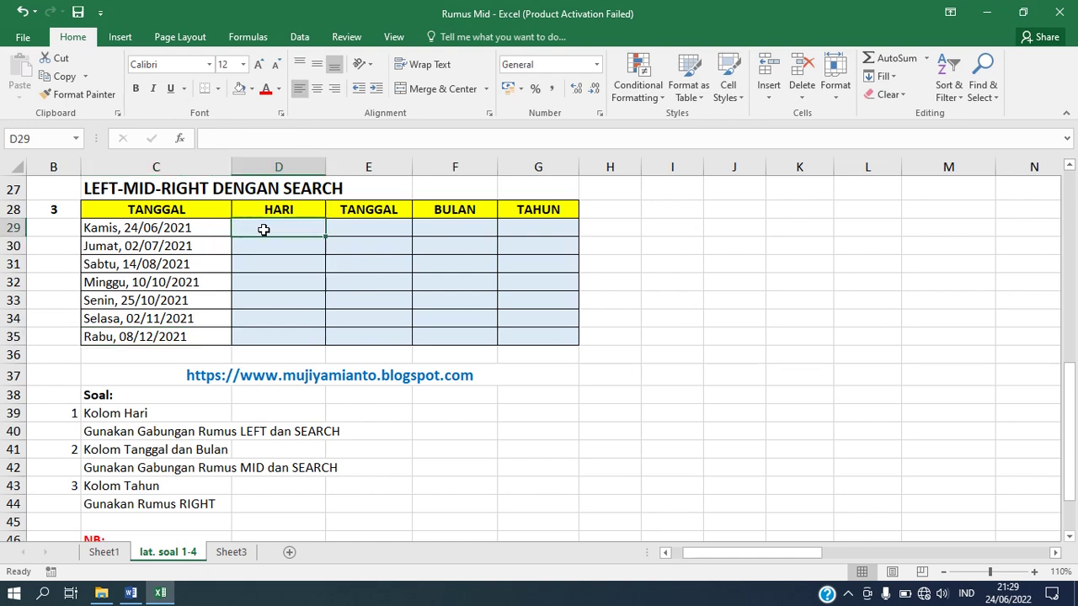
type("=")
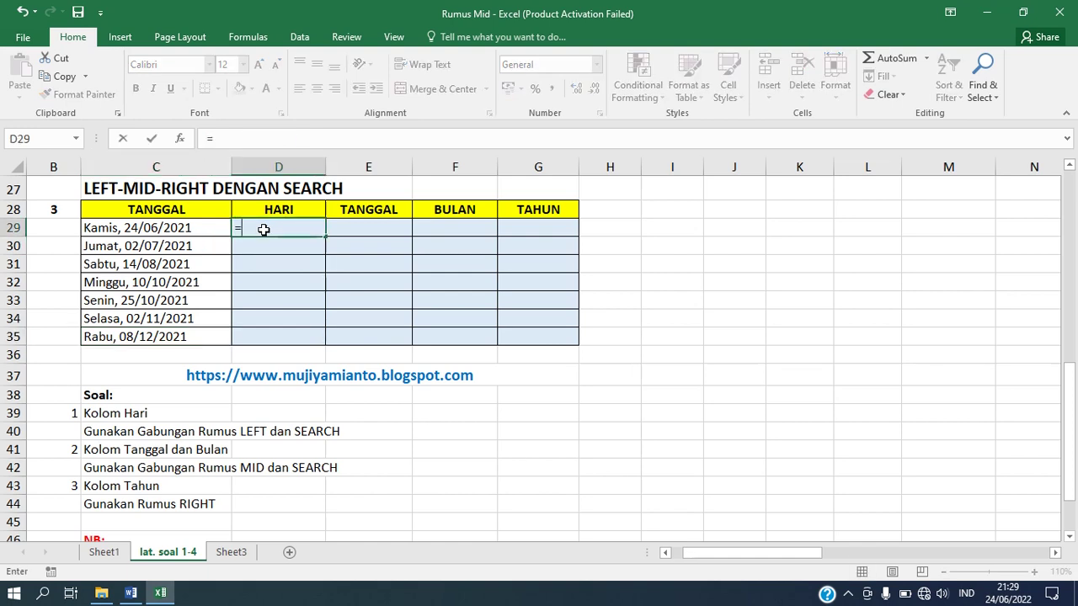
type("LE")
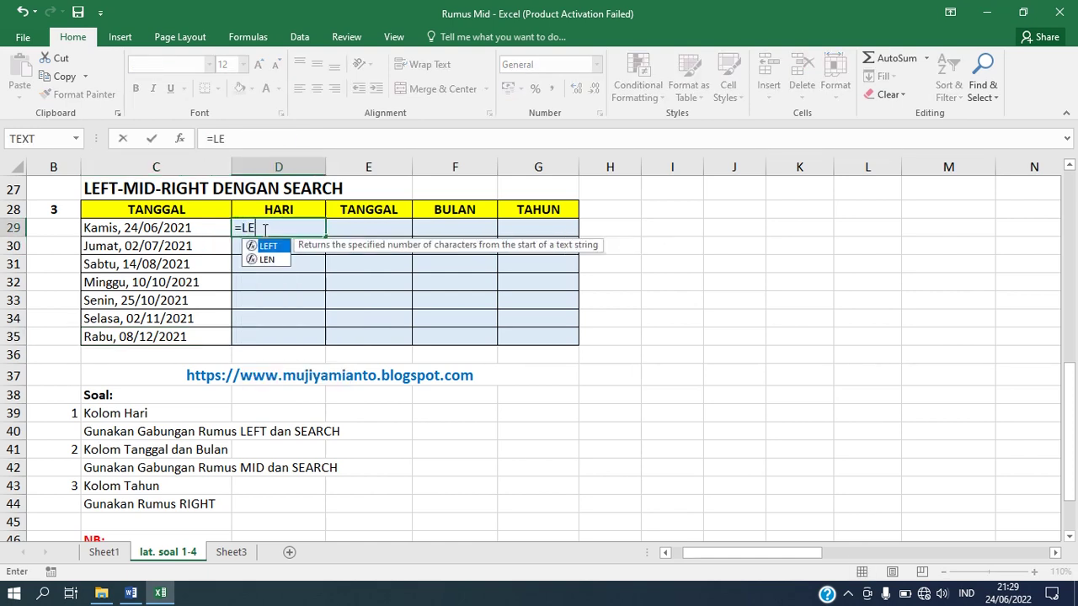
type("FT(")
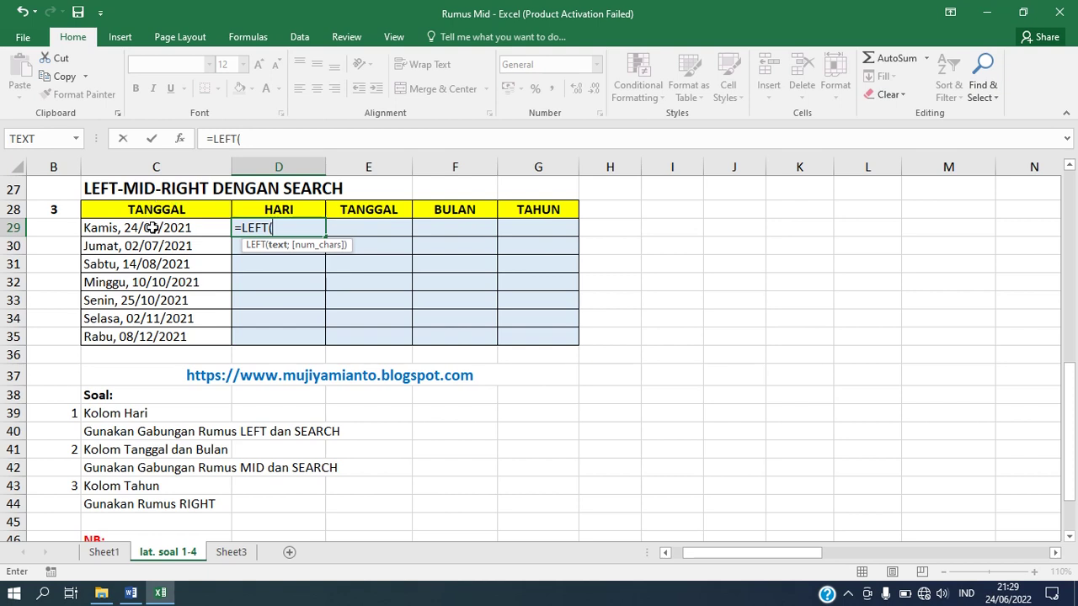
left_click(151, 228)
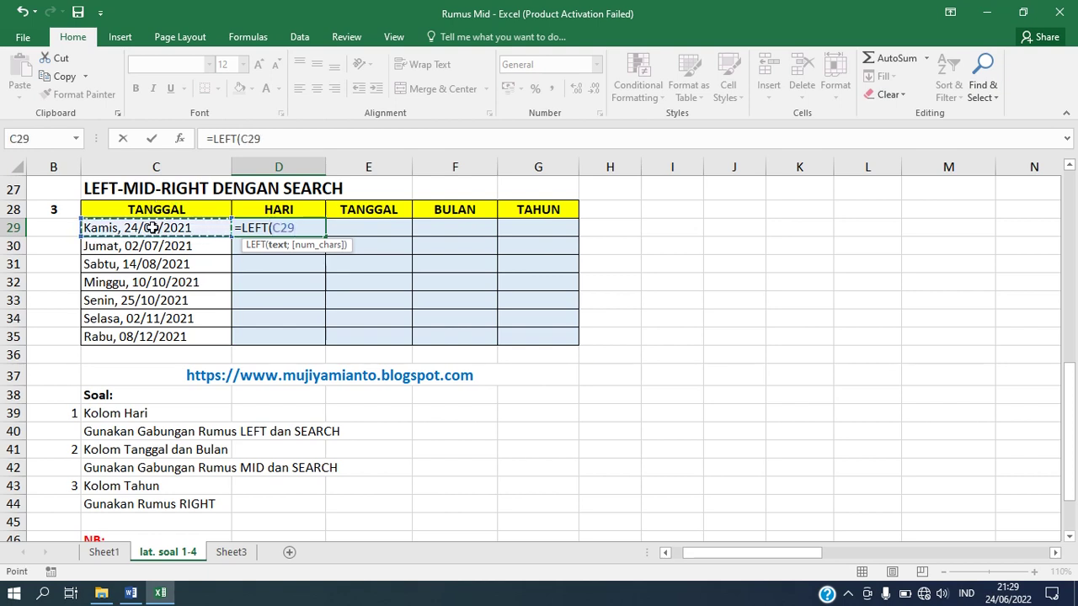
type(";")
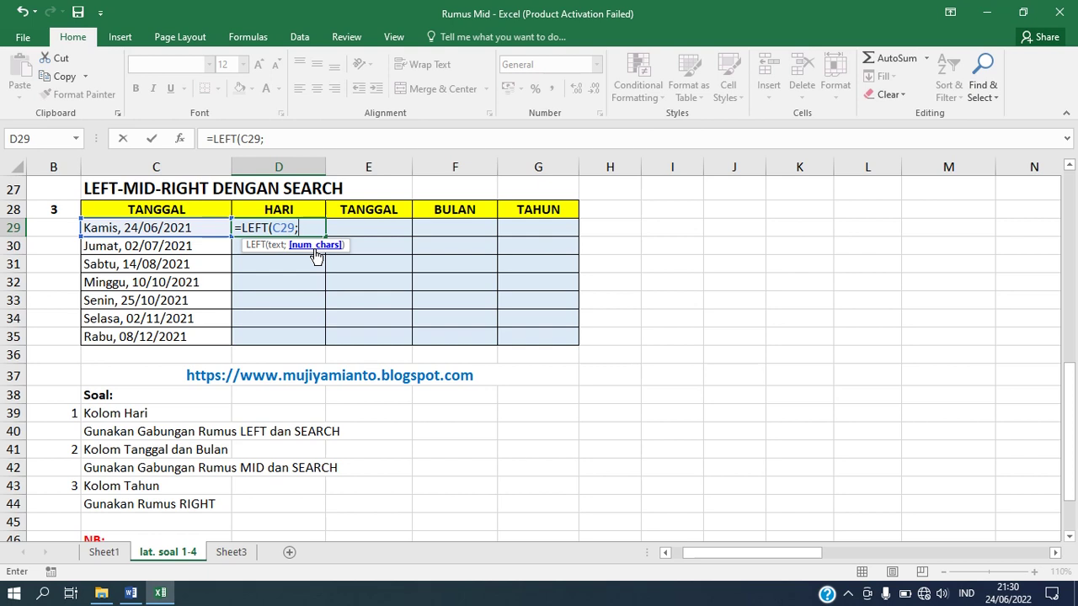
type("SEARCH")
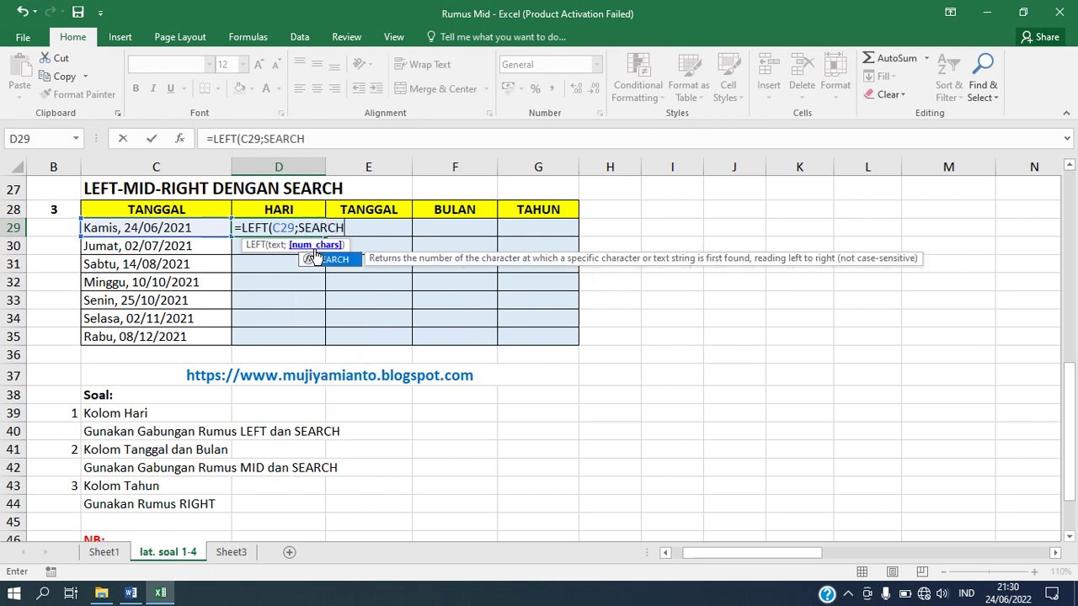
type("(")
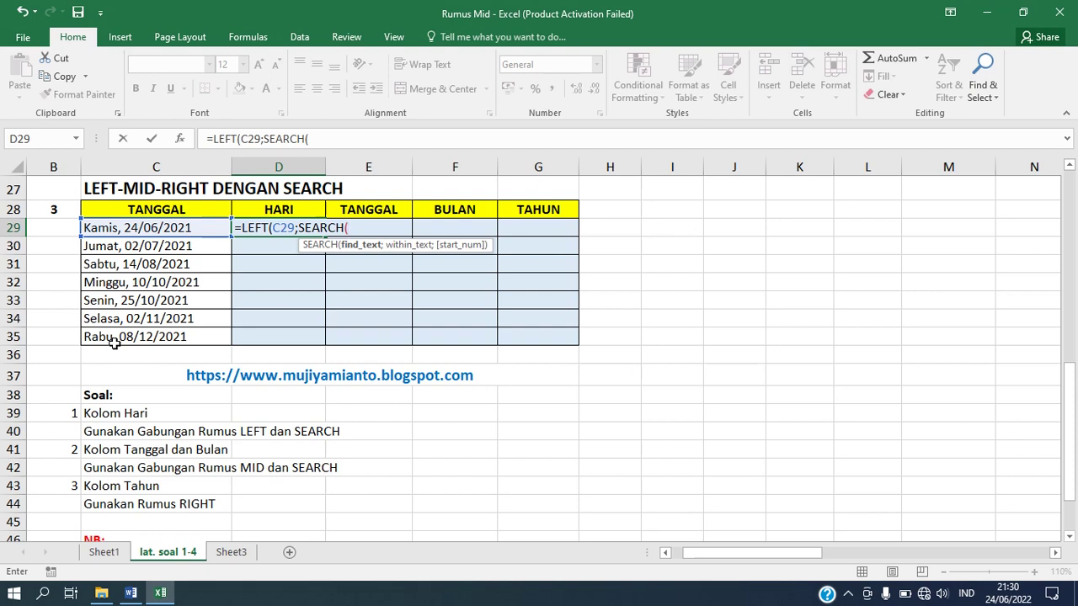
type("\",")
type(";")
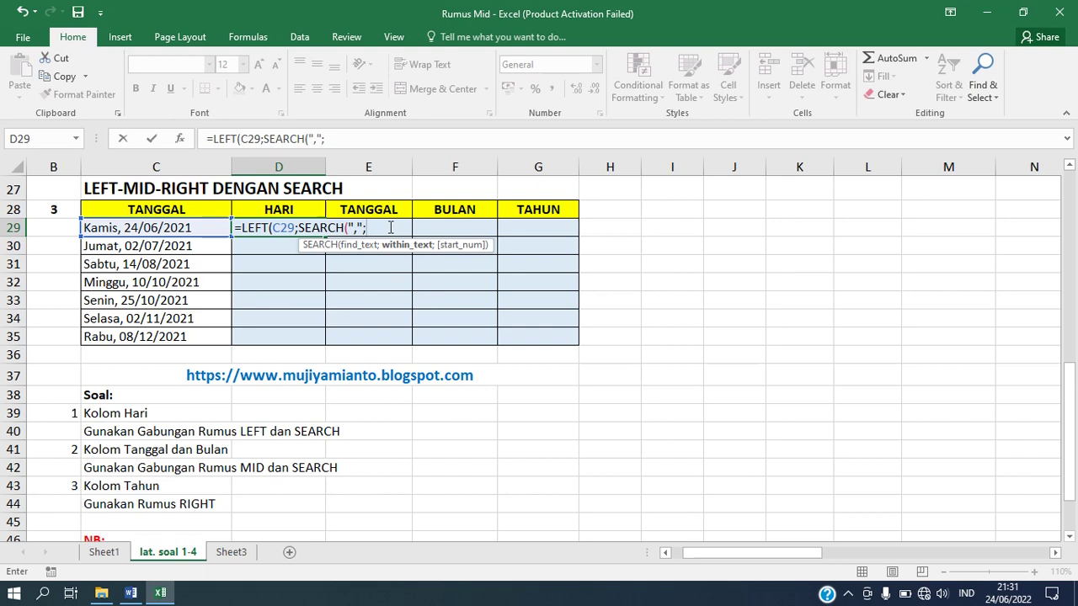
left_click(162, 228)
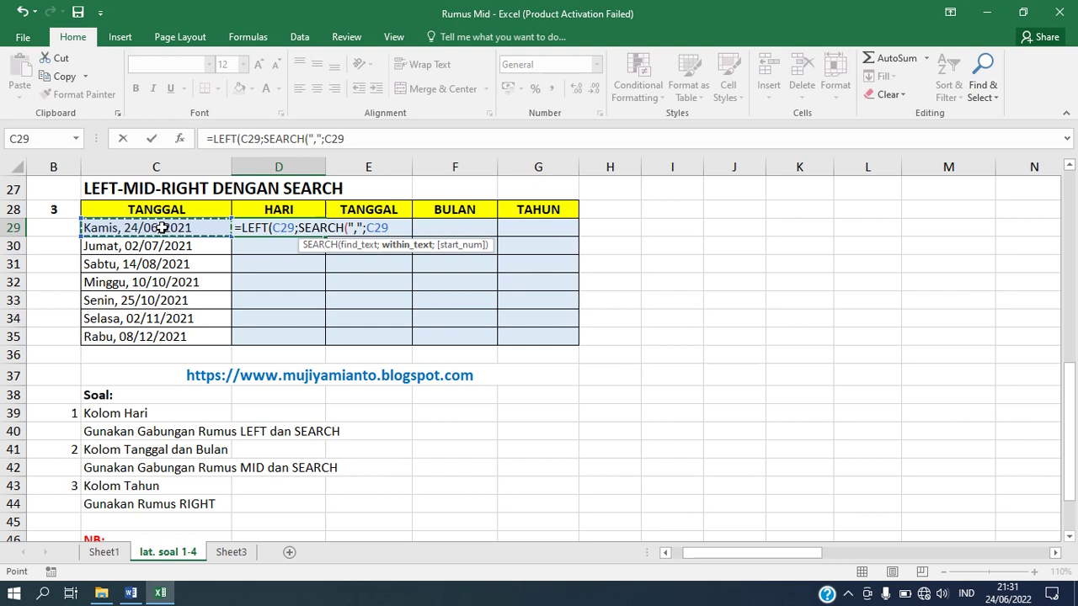
type(")")
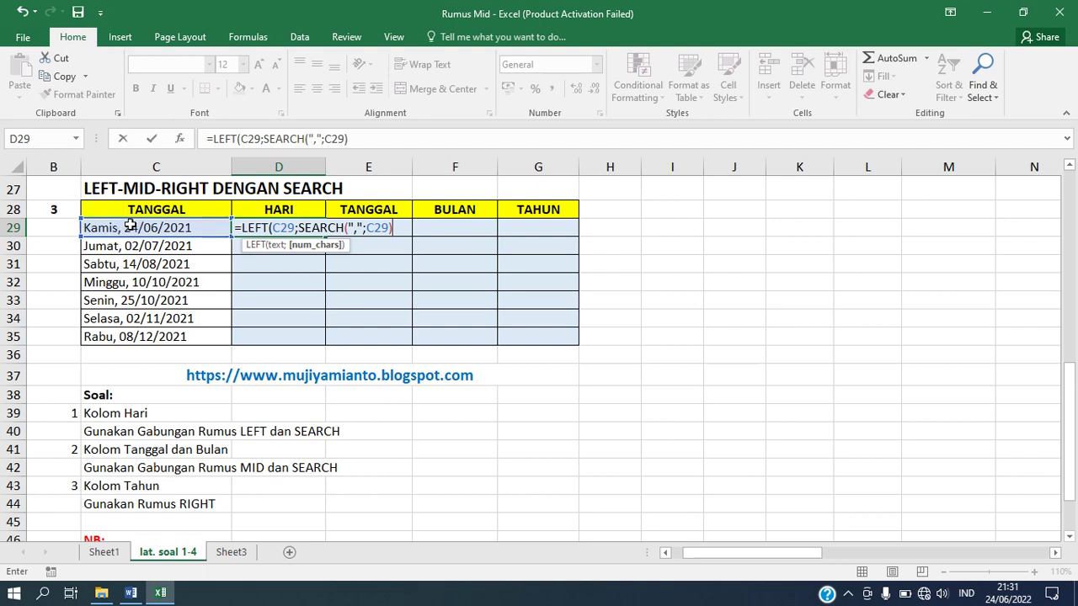
type("-1")
type(")")
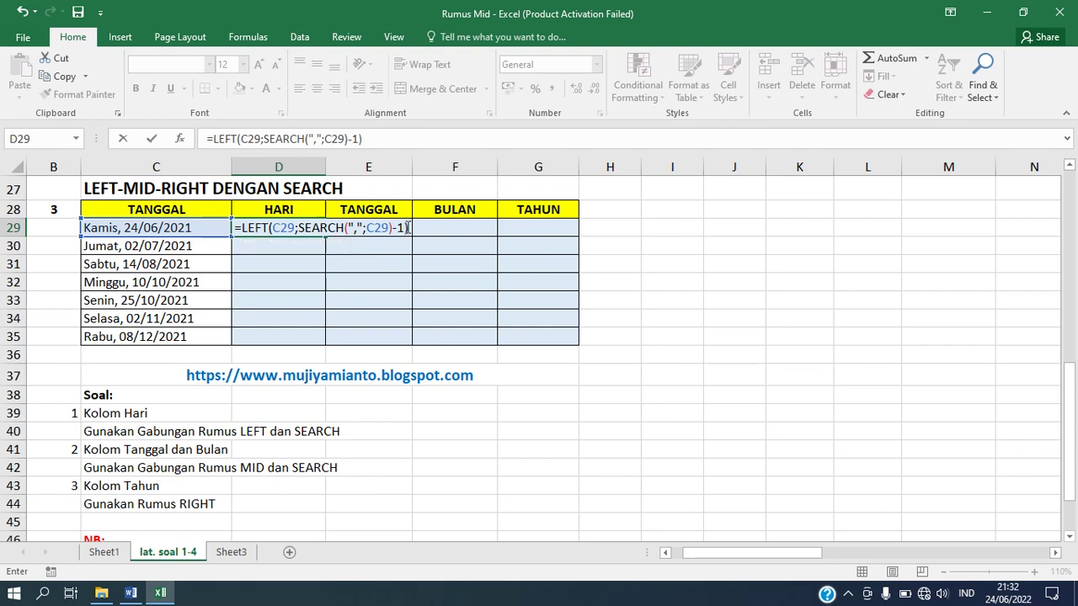
key("Return")
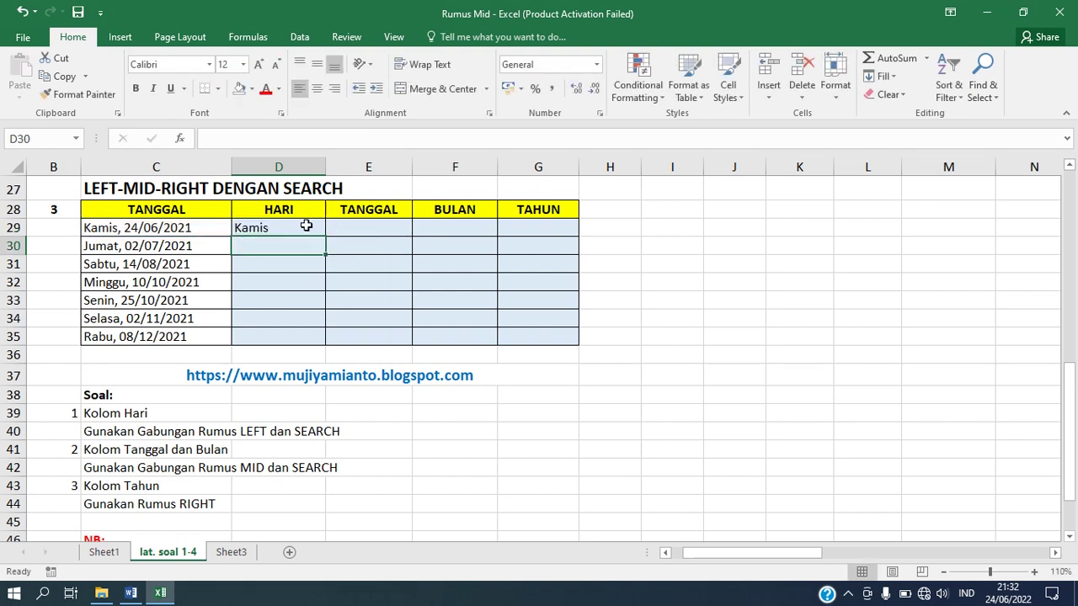
- Fill the HARI formula from D29 down to D35 and center the filled cells horizontally
left_click(288, 229)
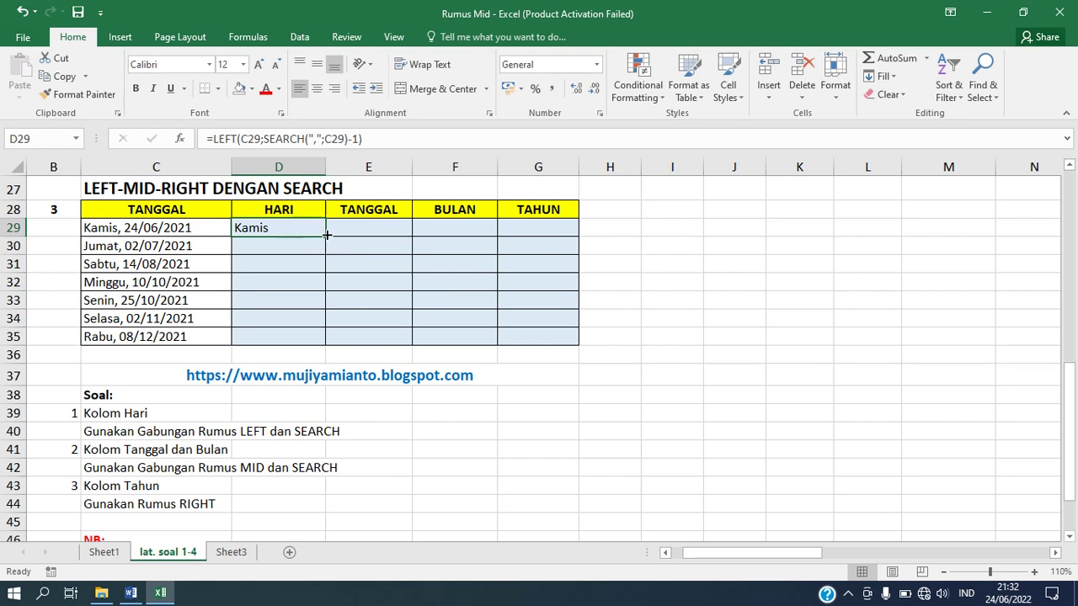
left_click_drag(326, 235, 324, 344)
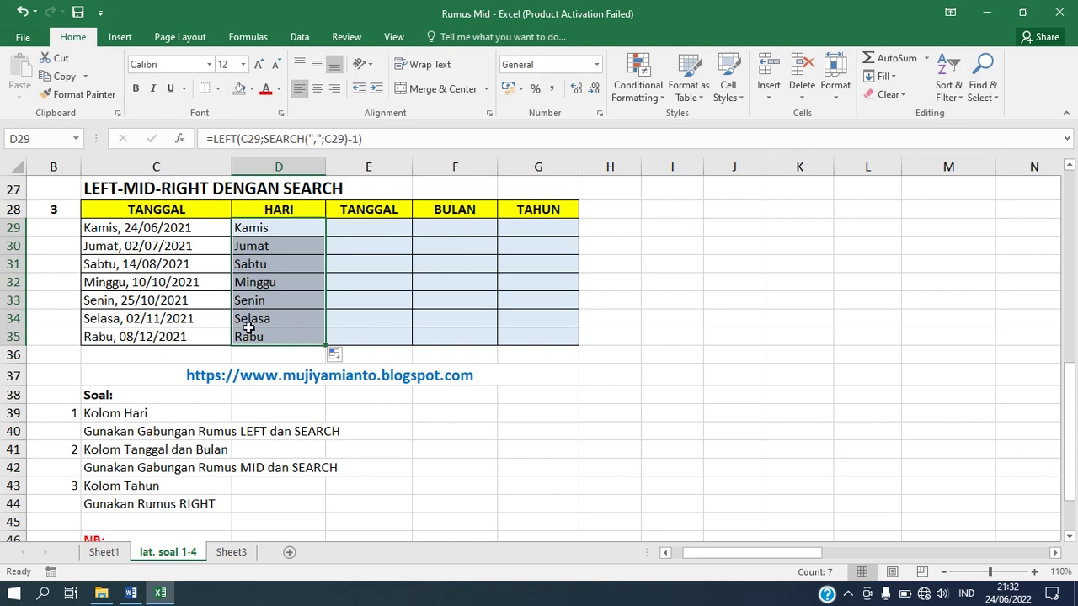
left_click(316, 89)
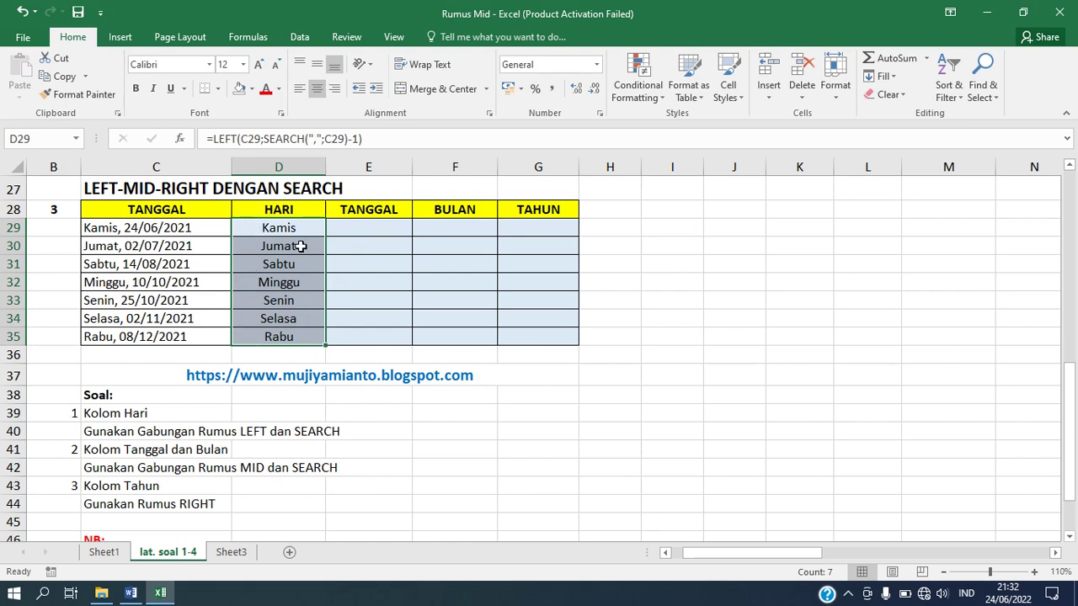
- Enter the formula =MID(C29;SEARCH(" ";C29)+1;2) in cell E29 to extract the two-digit date
left_click(387, 229)
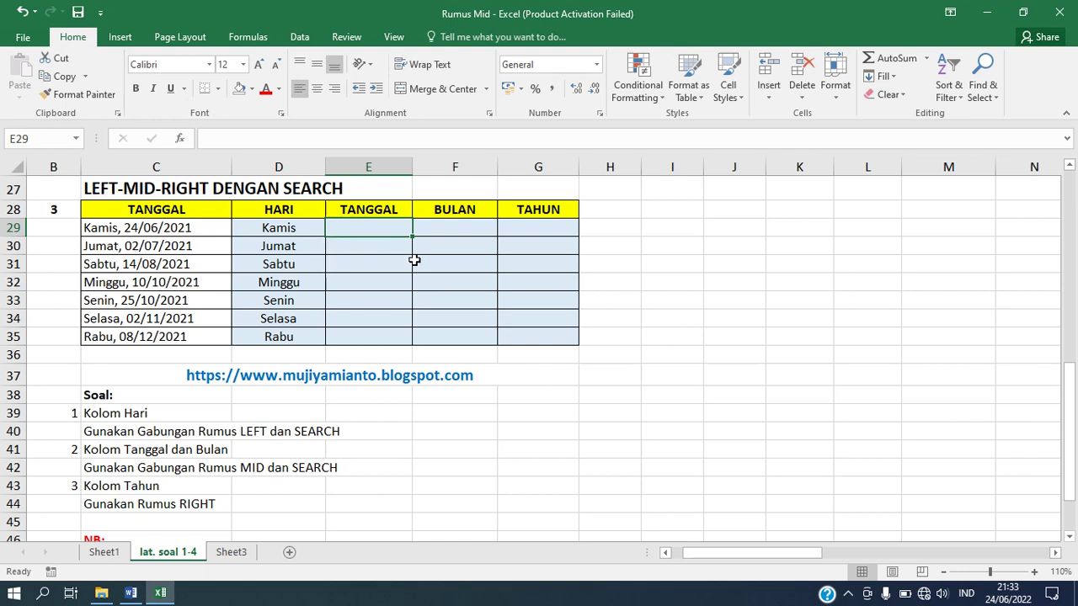
type("=")
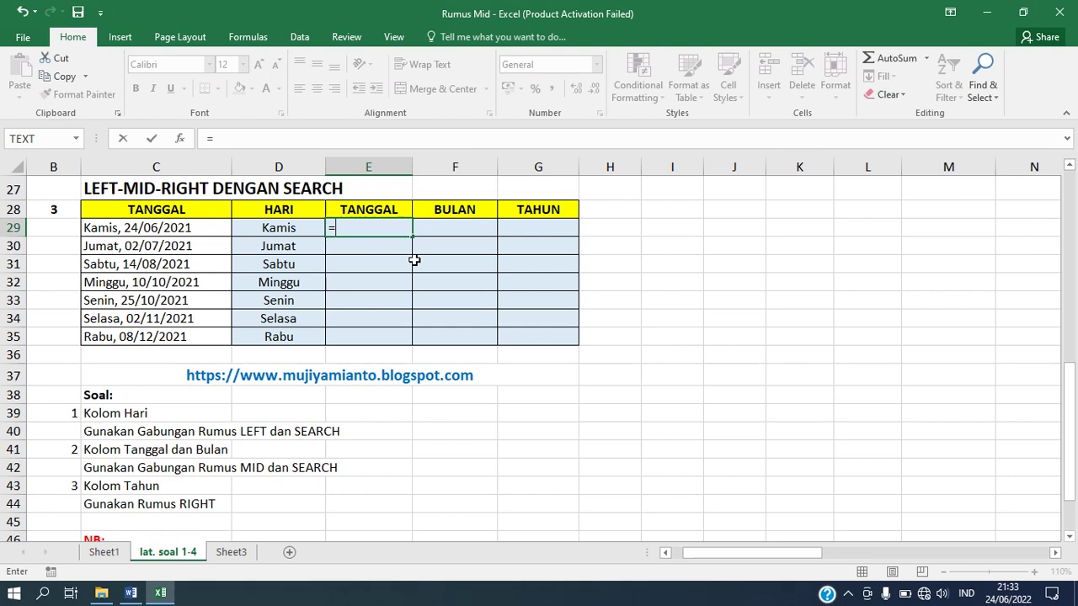
type("MI")
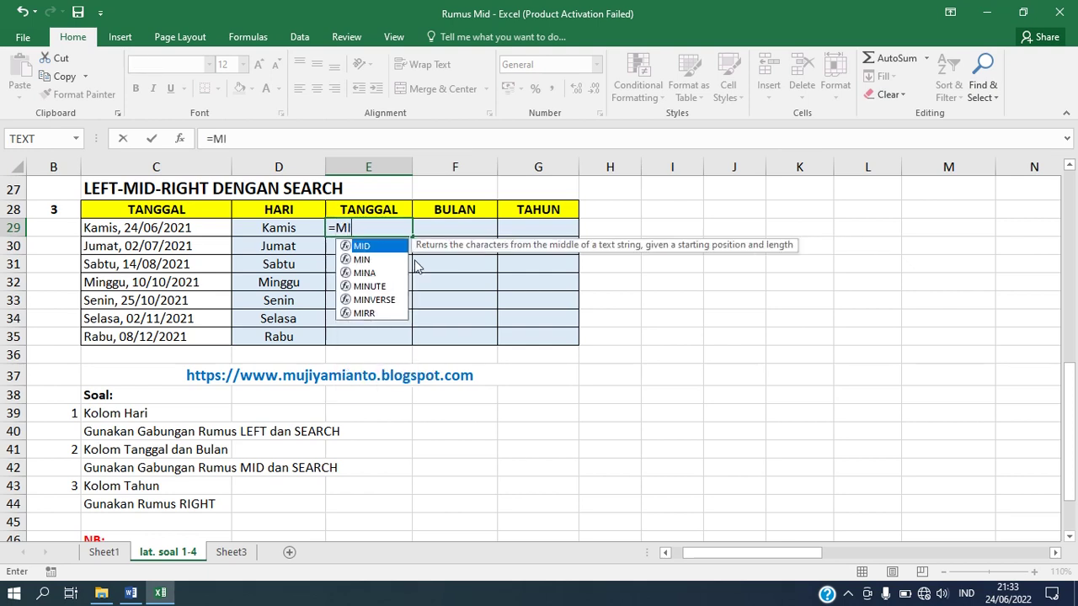
type("D(")
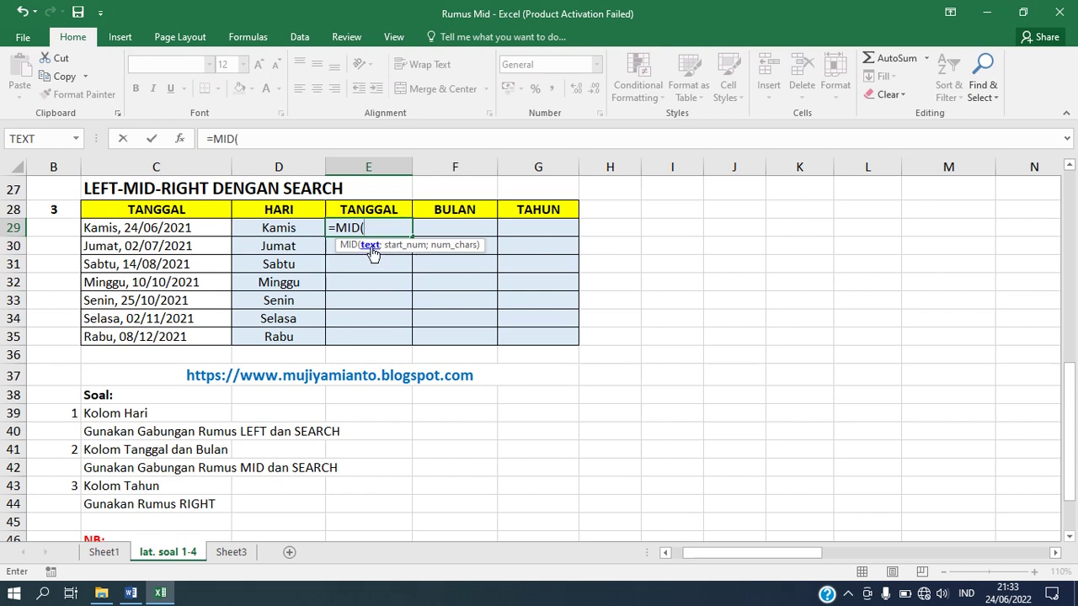
left_click(145, 228)
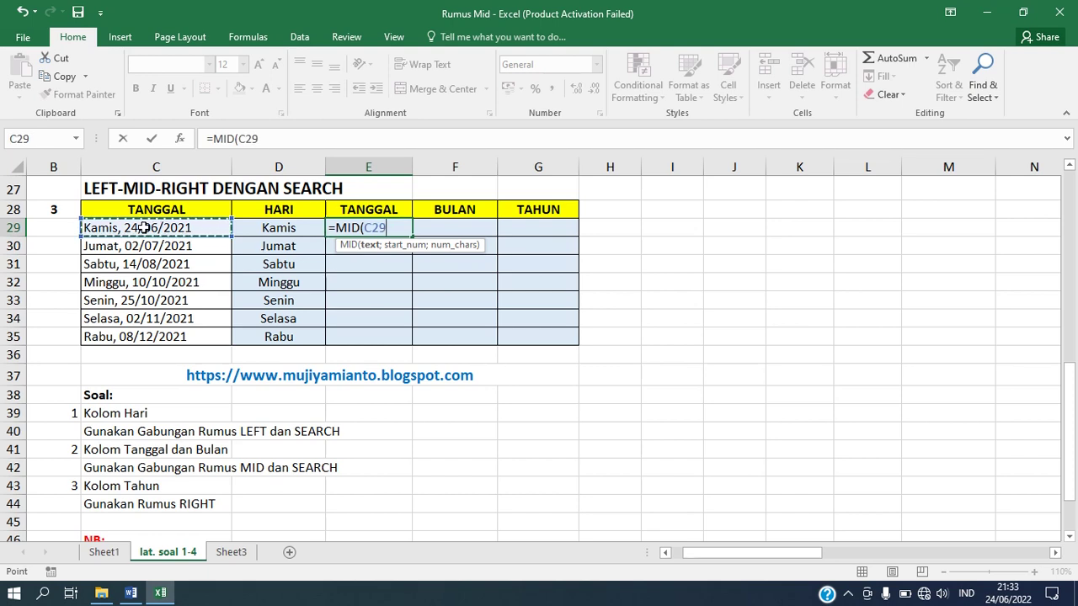
type(";")
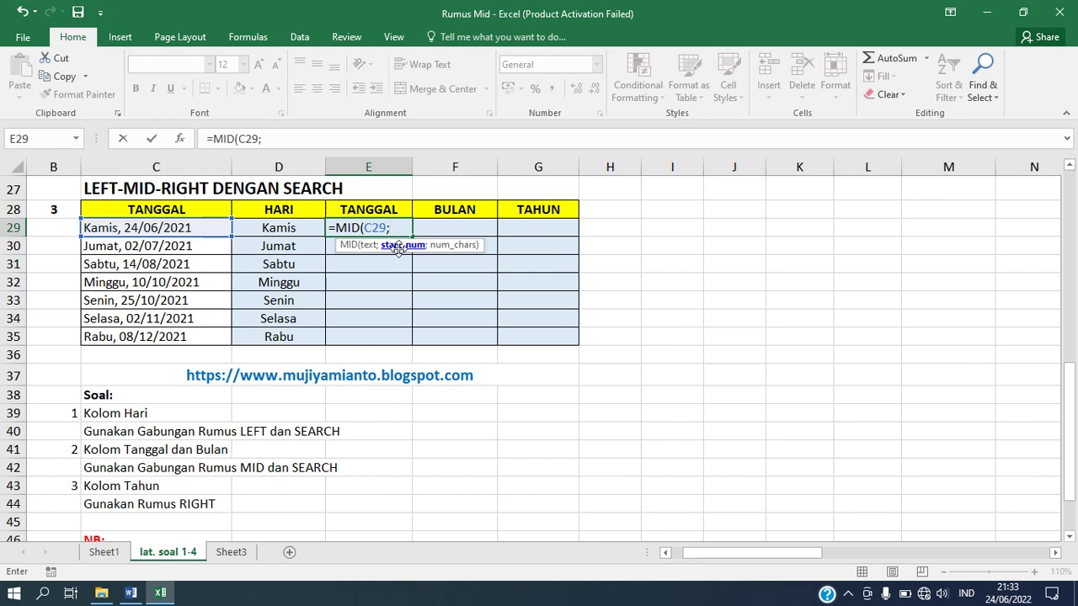
type("SEAR")
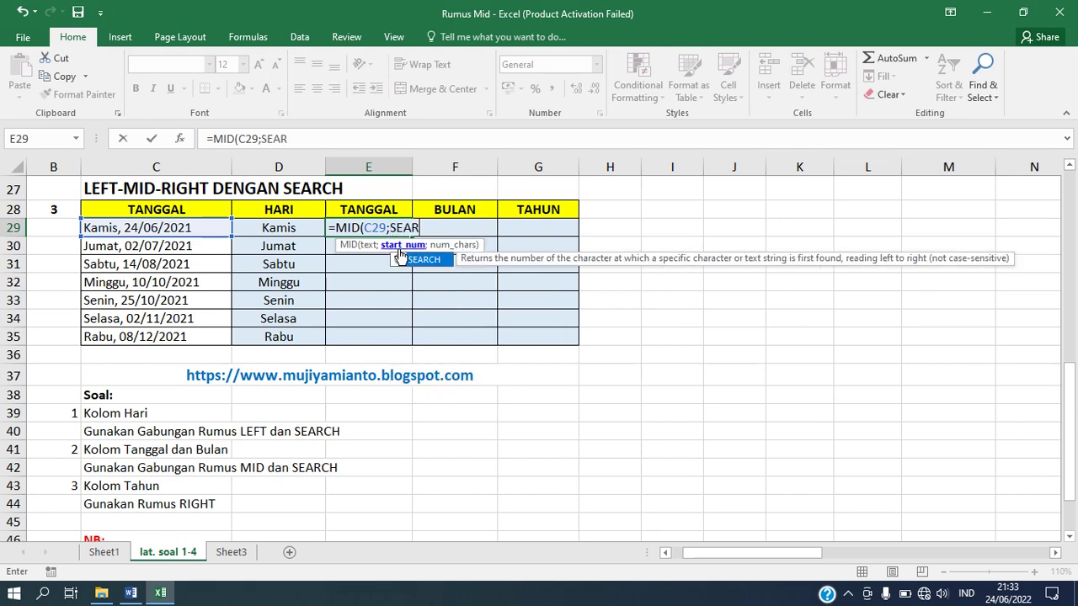
type("CH(")
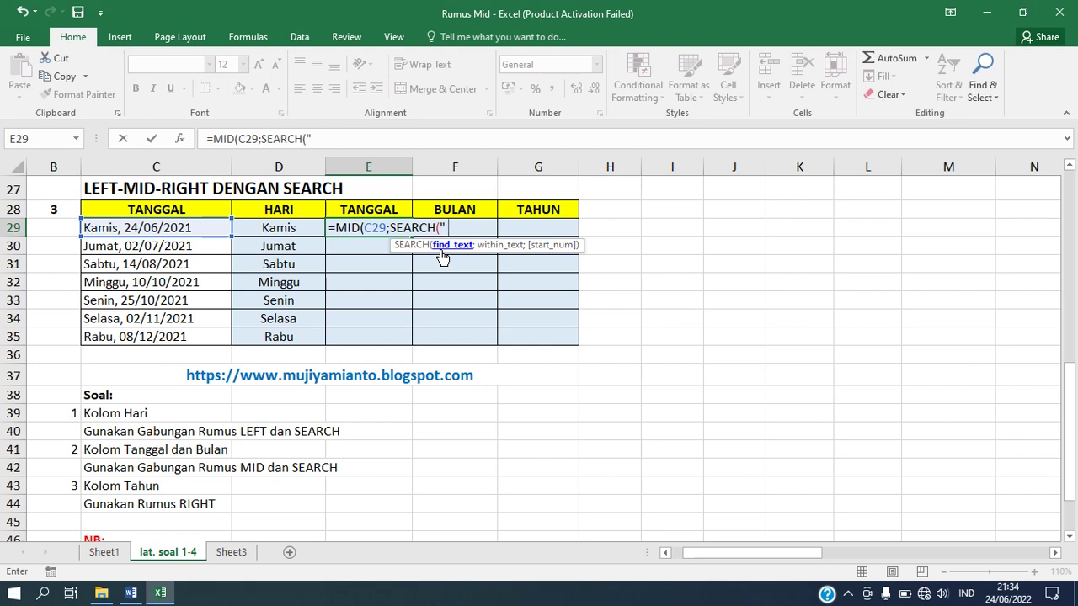
type("\"")
type(";")
left_click(156, 228)
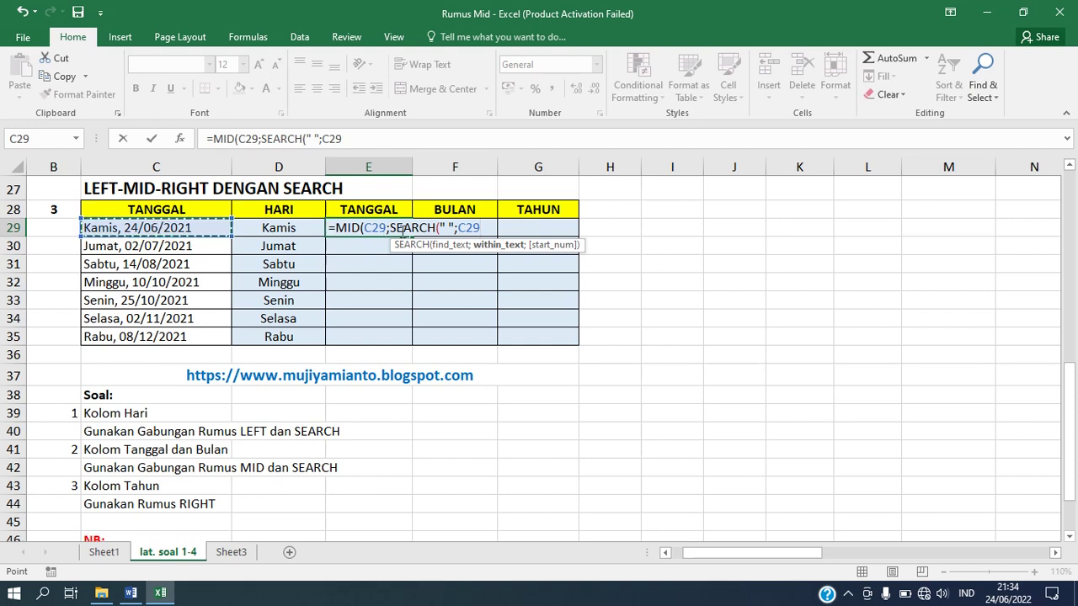
type(")+")
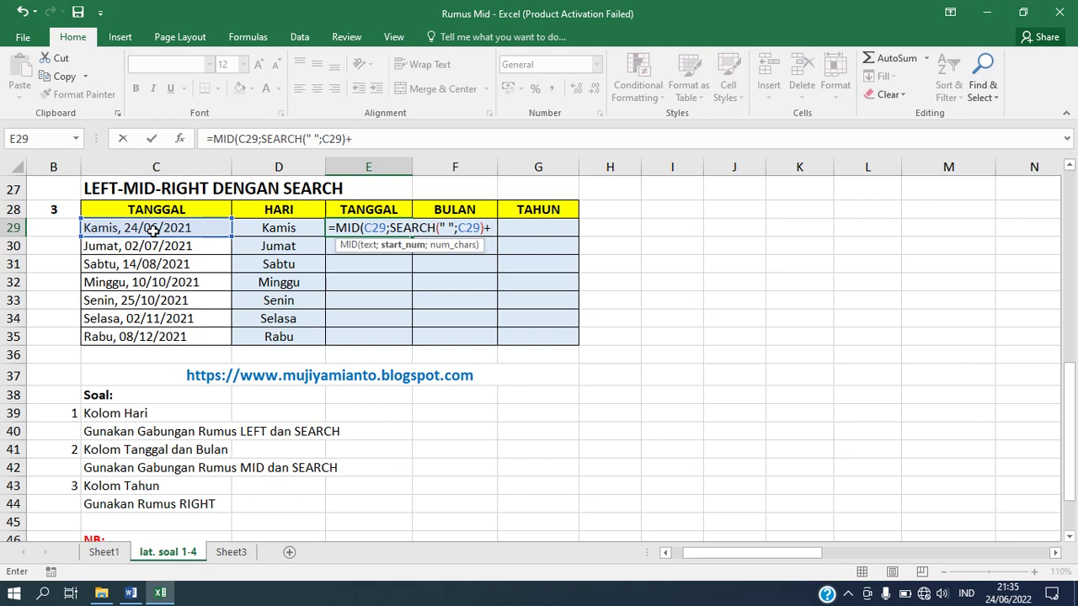
type("1;2)")
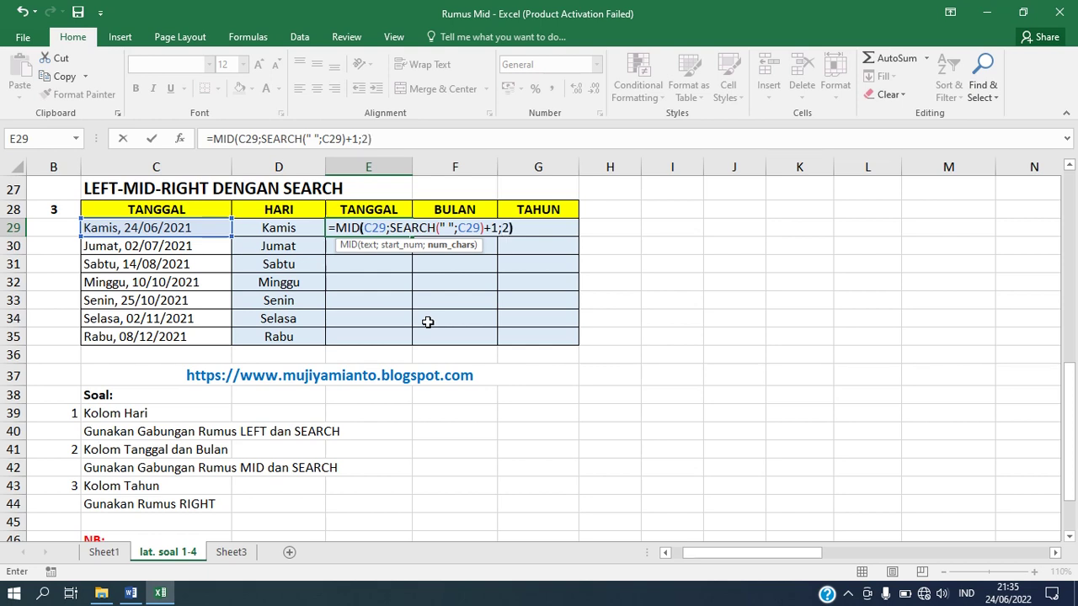
key("Return")
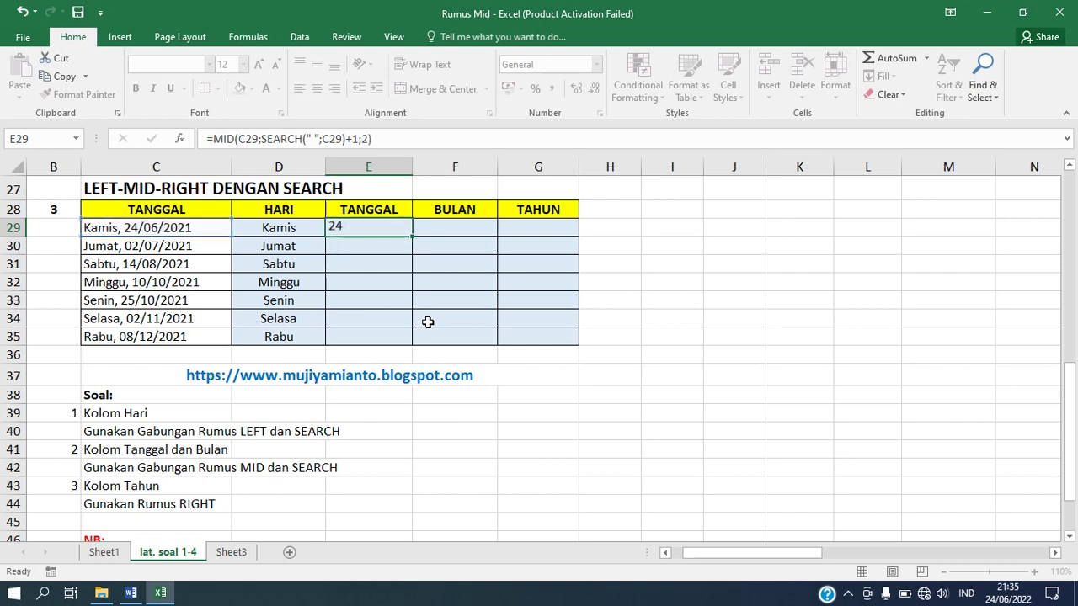
- Fill the date formula from E29 down to E35 and center the filled cells horizontally
left_click(372, 228)
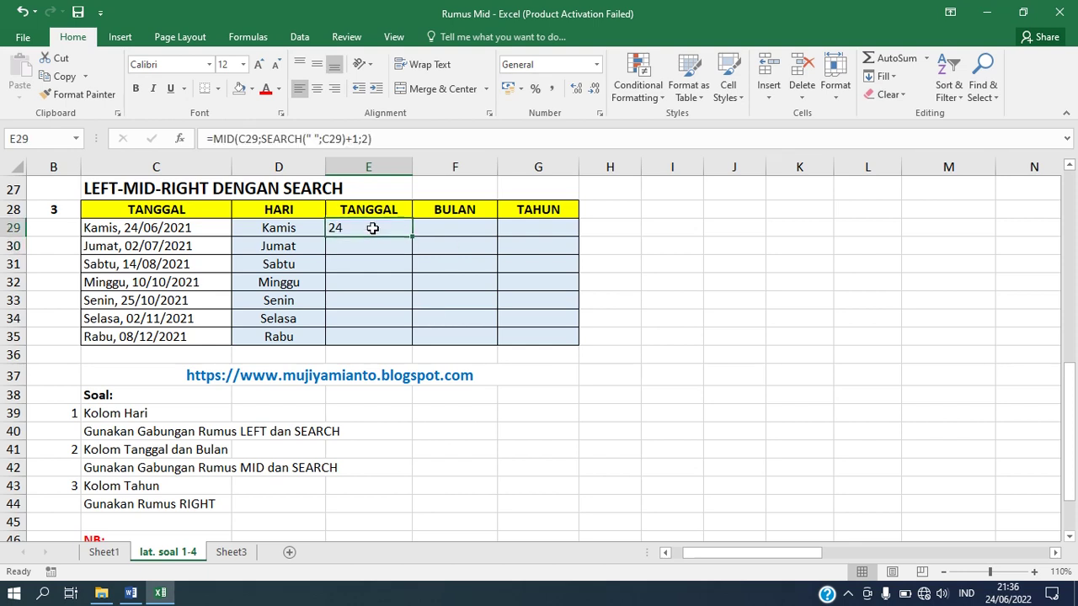
left_click(131, 225)
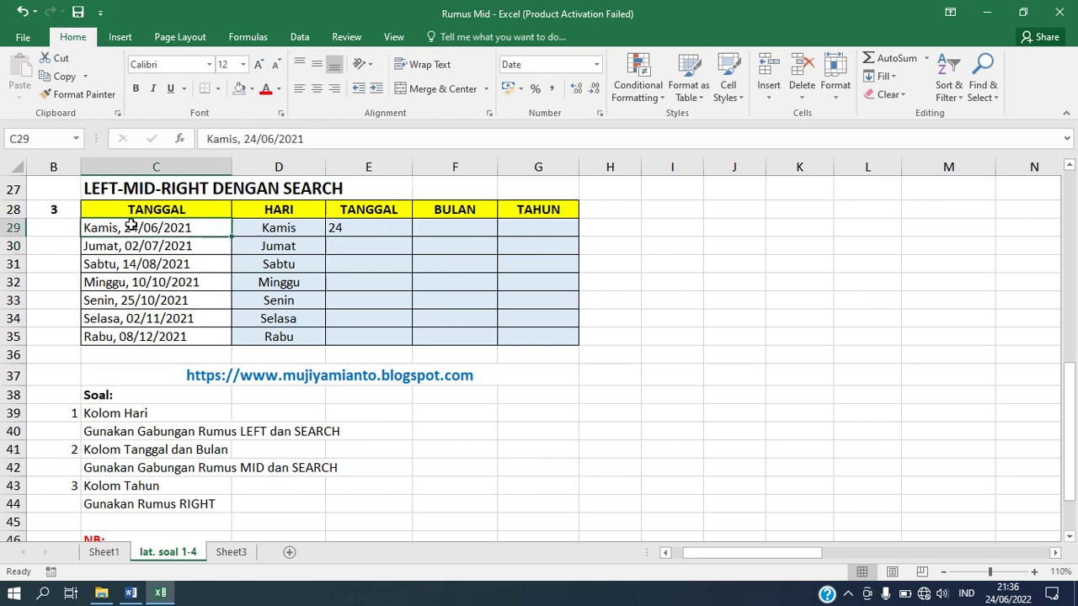
left_click(354, 225)
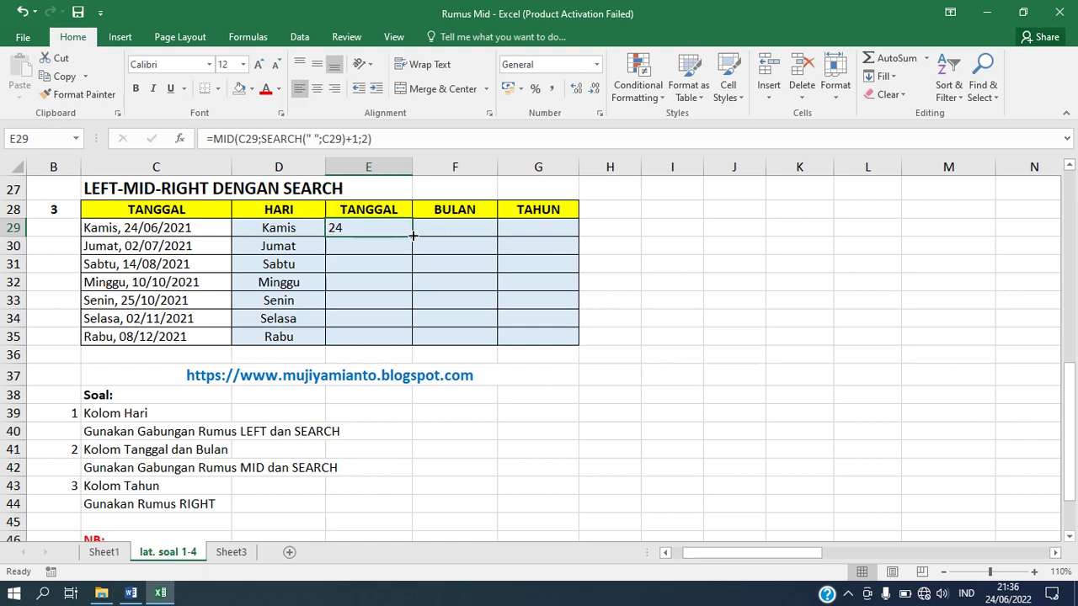
left_click_drag(414, 240, 412, 340)
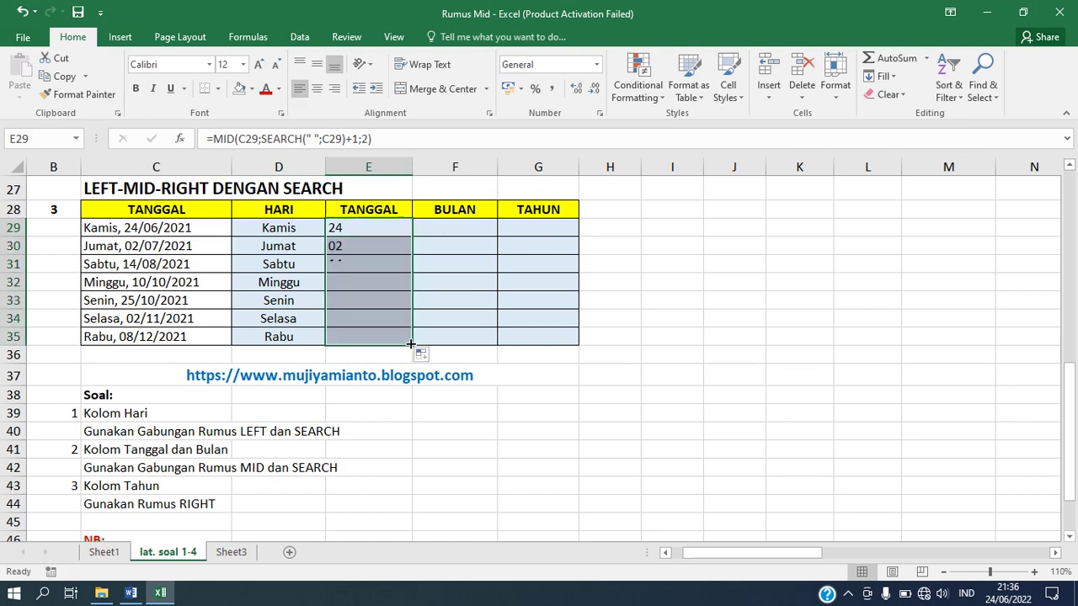
left_click(317, 89)
- Compare the extracted dates in E30, E33 and E35 with the source texts in C30, C33 and C35
left_click(361, 245)
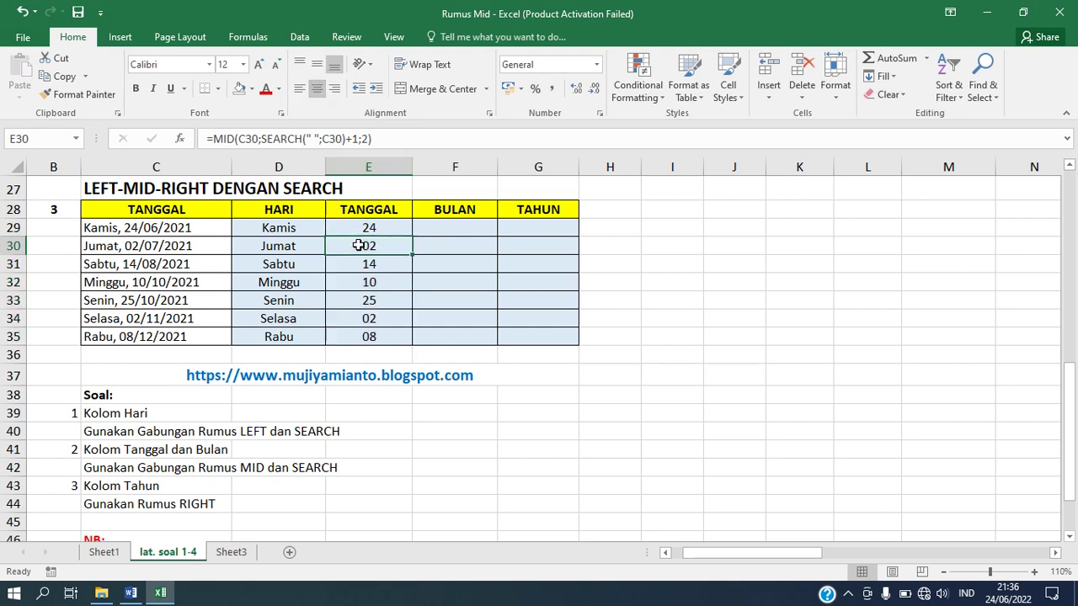
left_click(147, 245)
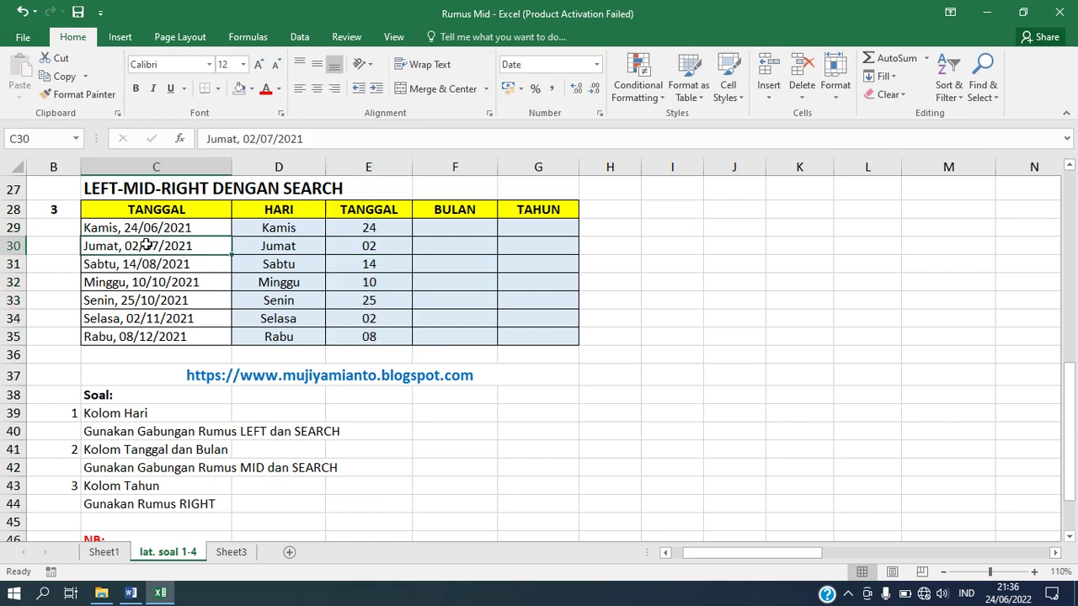
left_click(363, 301)
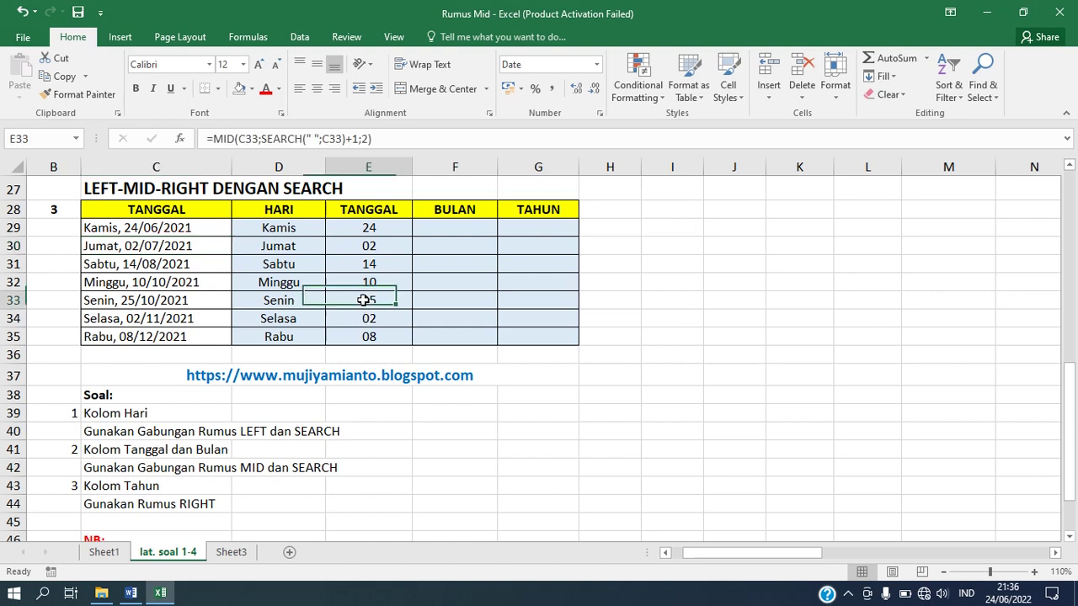
left_click(165, 298)
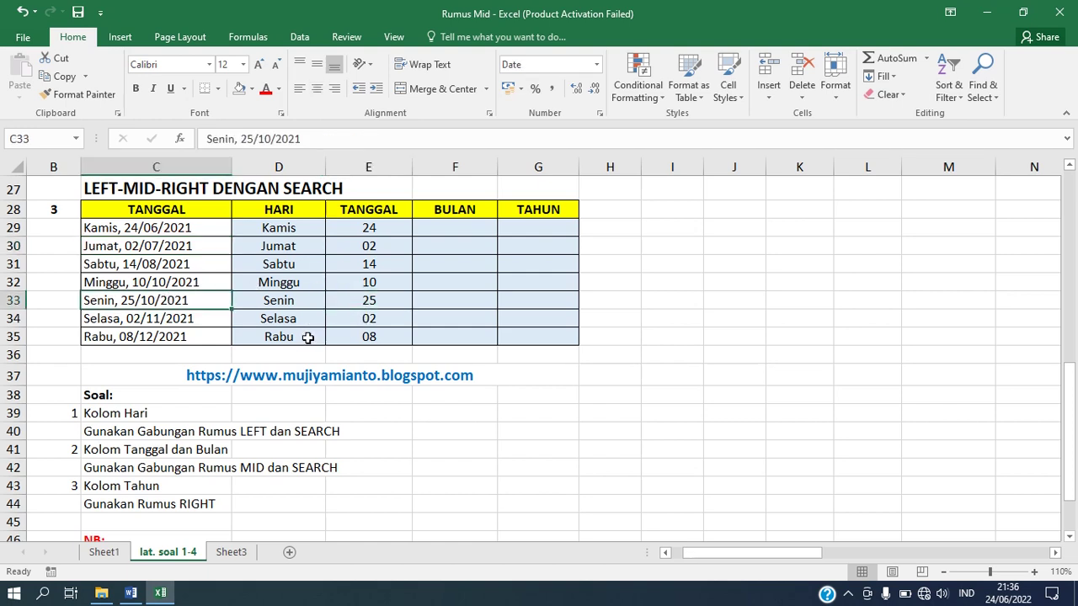
left_click(346, 339)
left_click(151, 337)
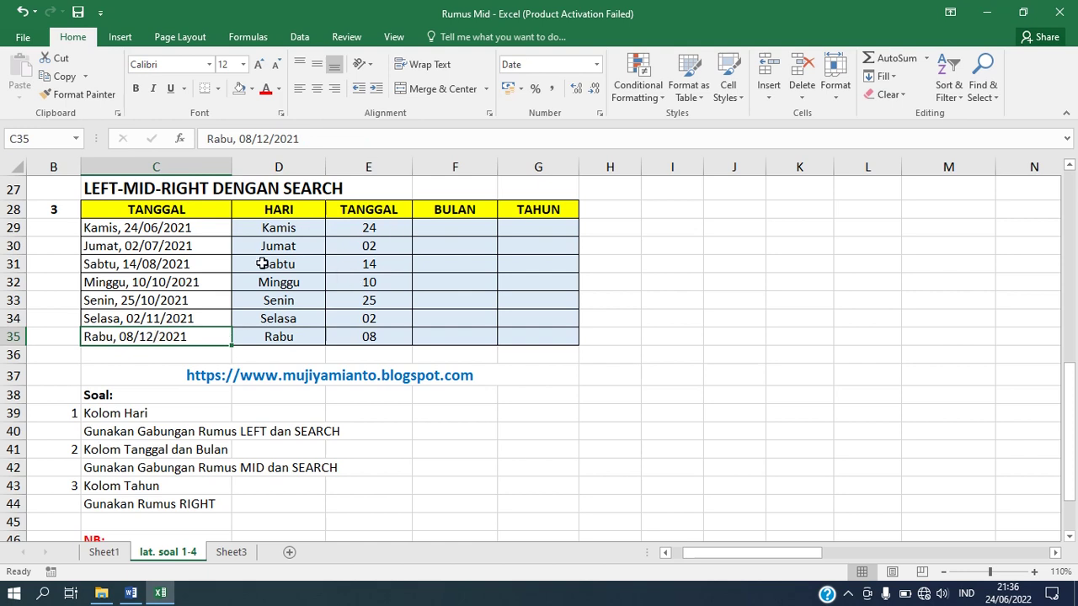
- Enter the formula =MID(C29;SEARCH("/";C29)+1;2) in cell F29 to extract the two-digit month
left_click(464, 229)
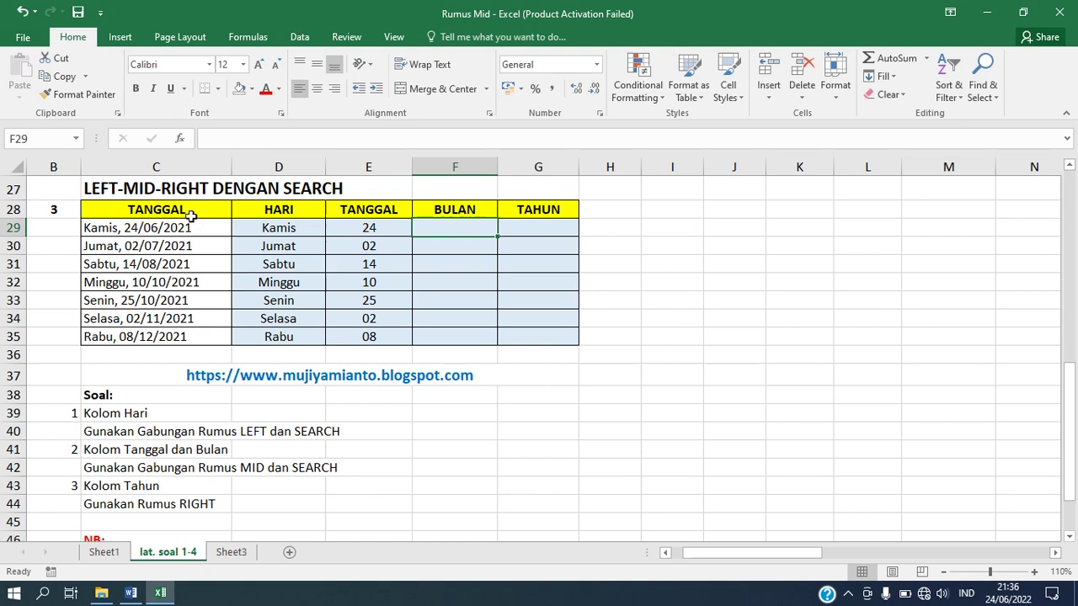
left_click(89, 228)
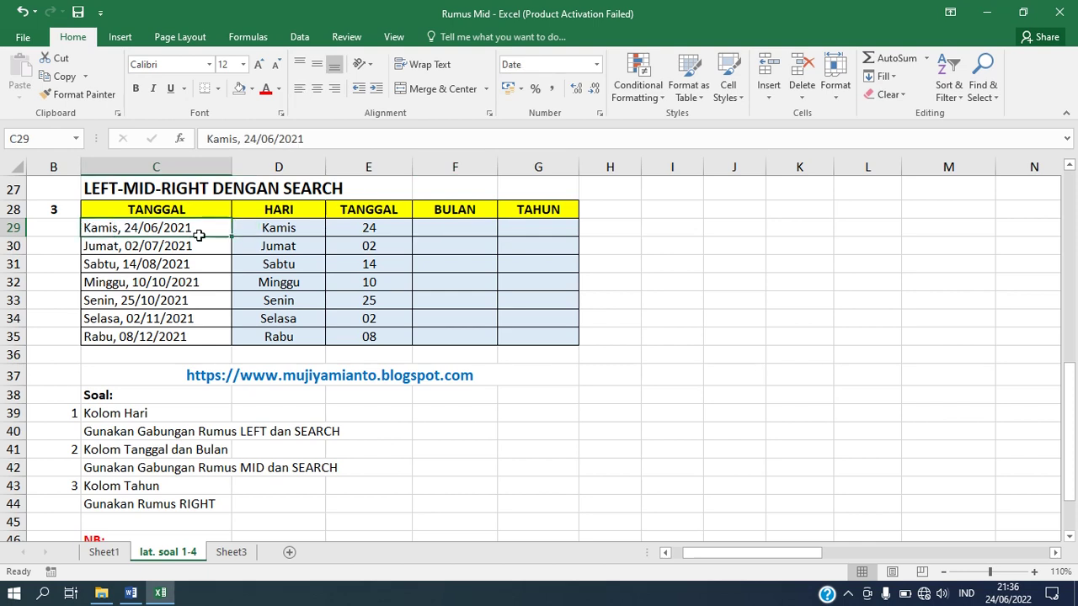
left_click(143, 246)
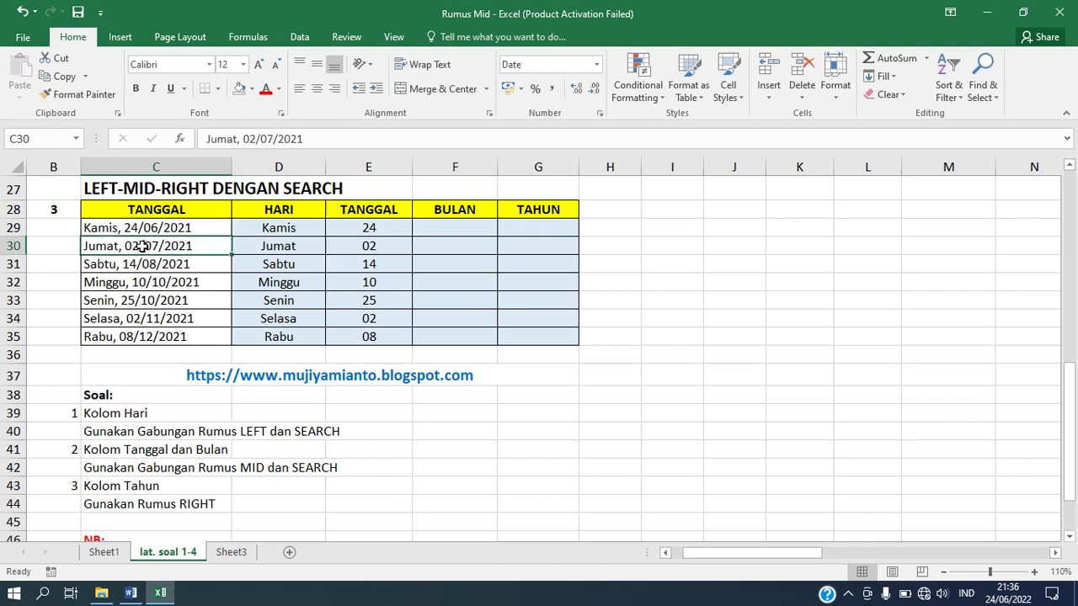
left_click(455, 227)
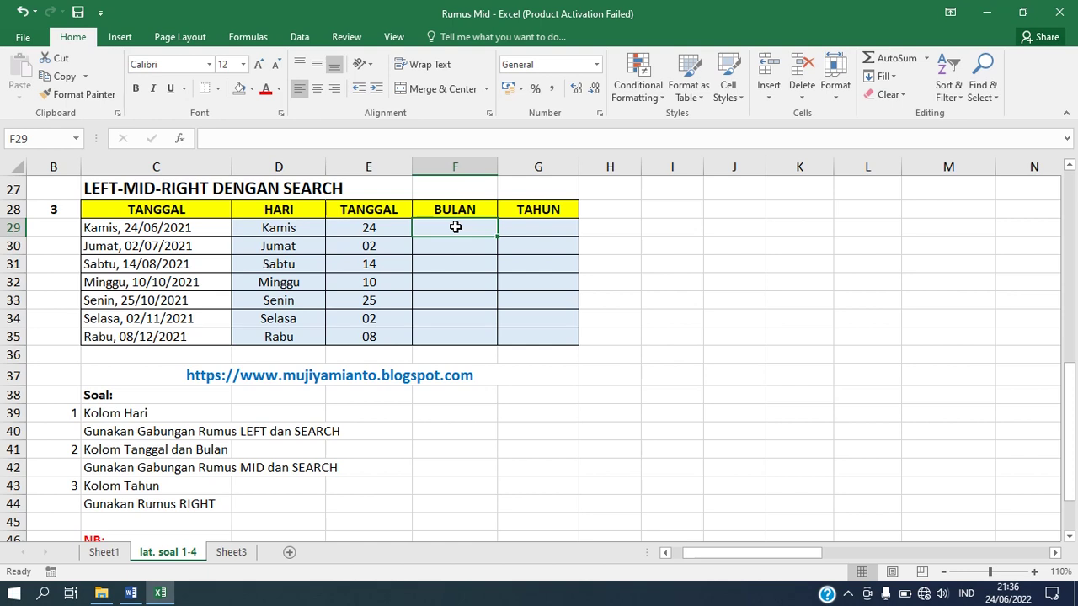
type("=MI")
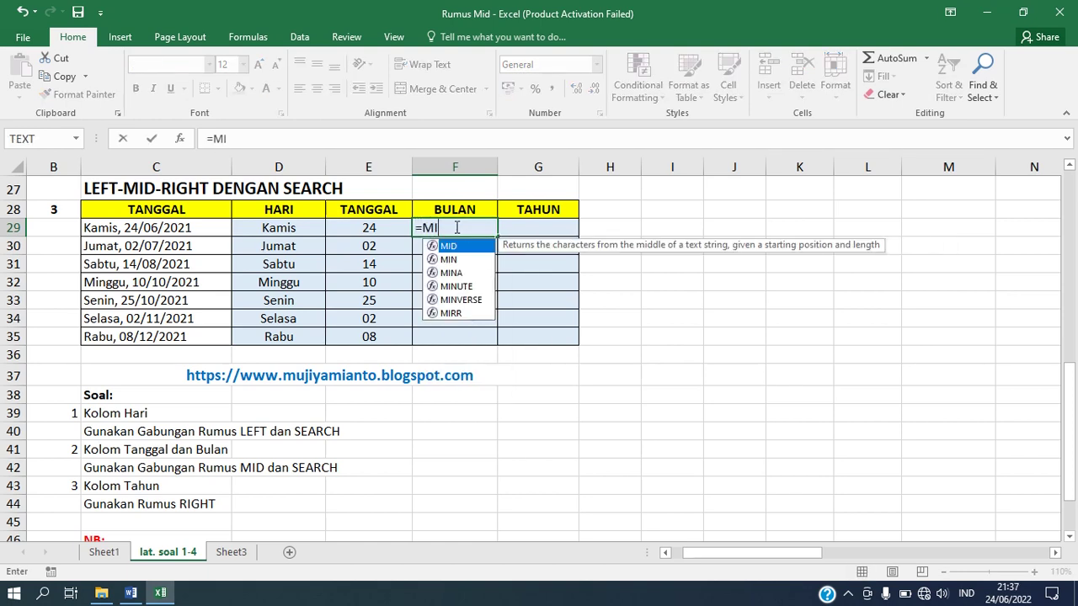
type("D(")
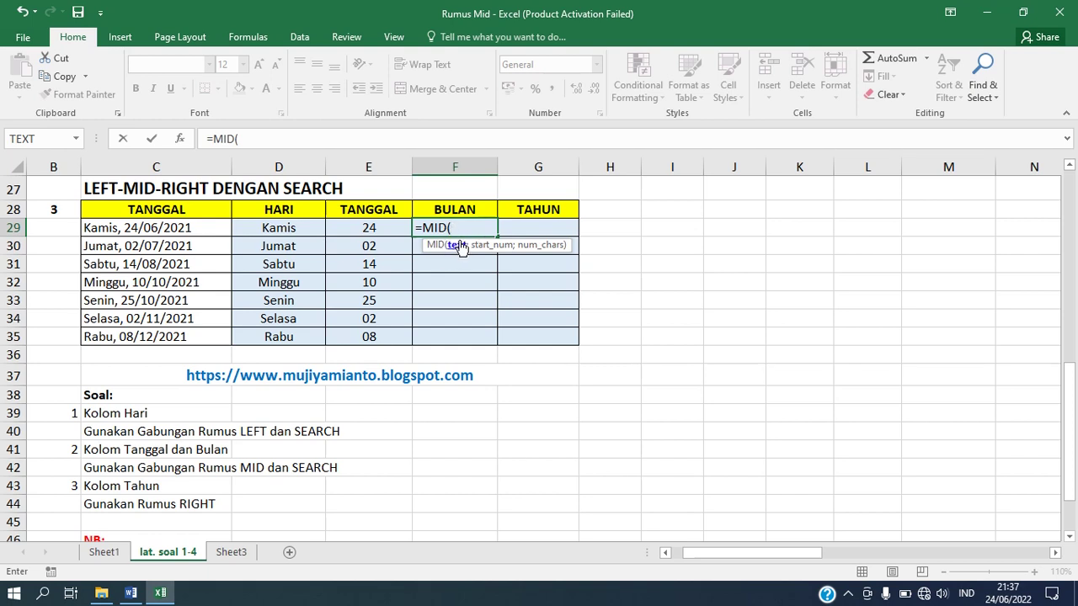
left_click(146, 227)
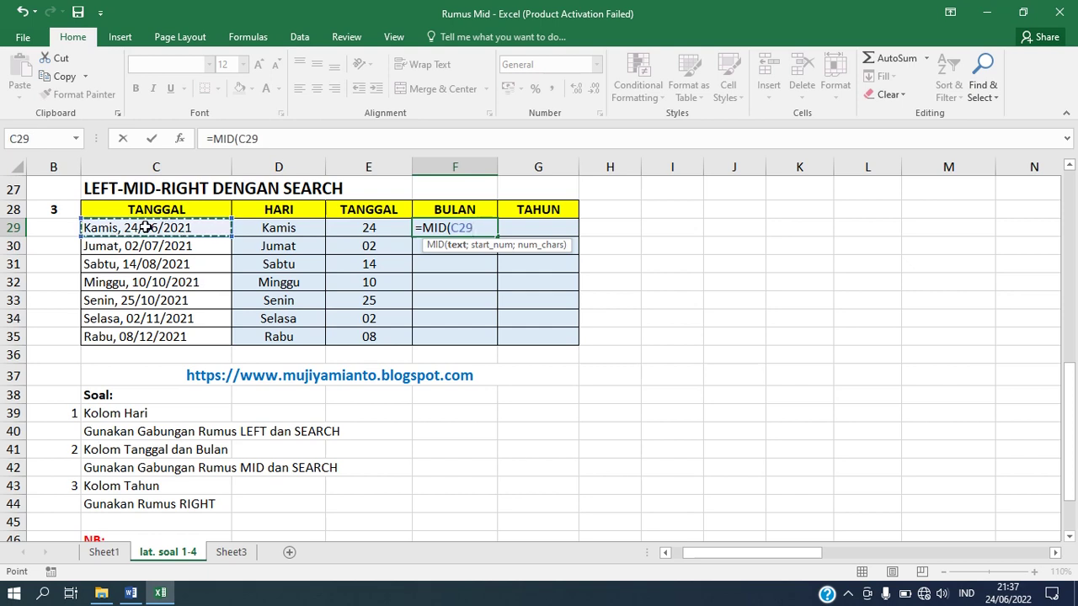
type(";")
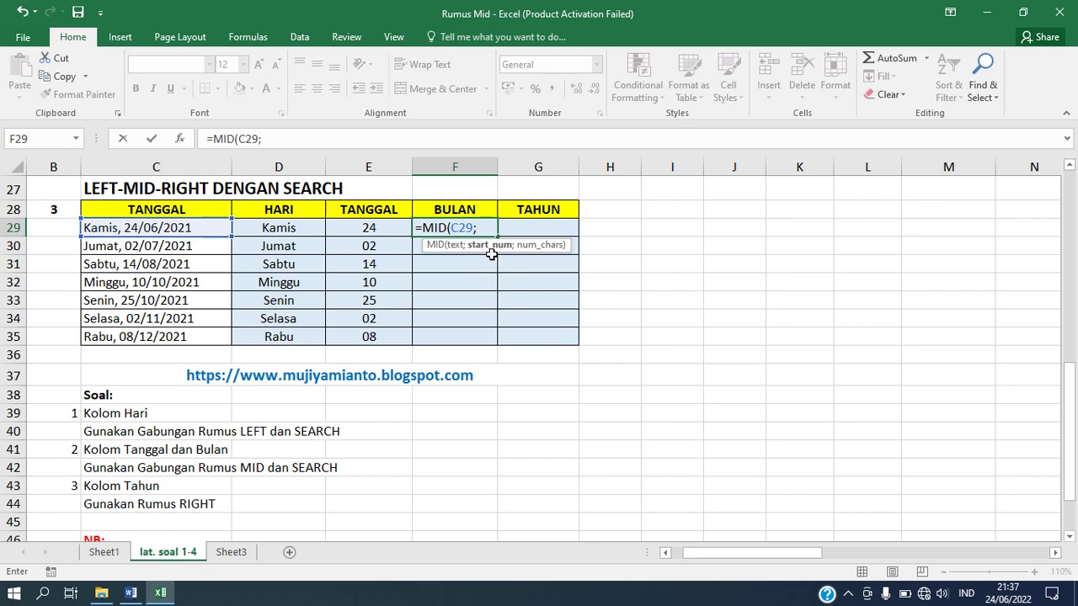
type("SEARCH")
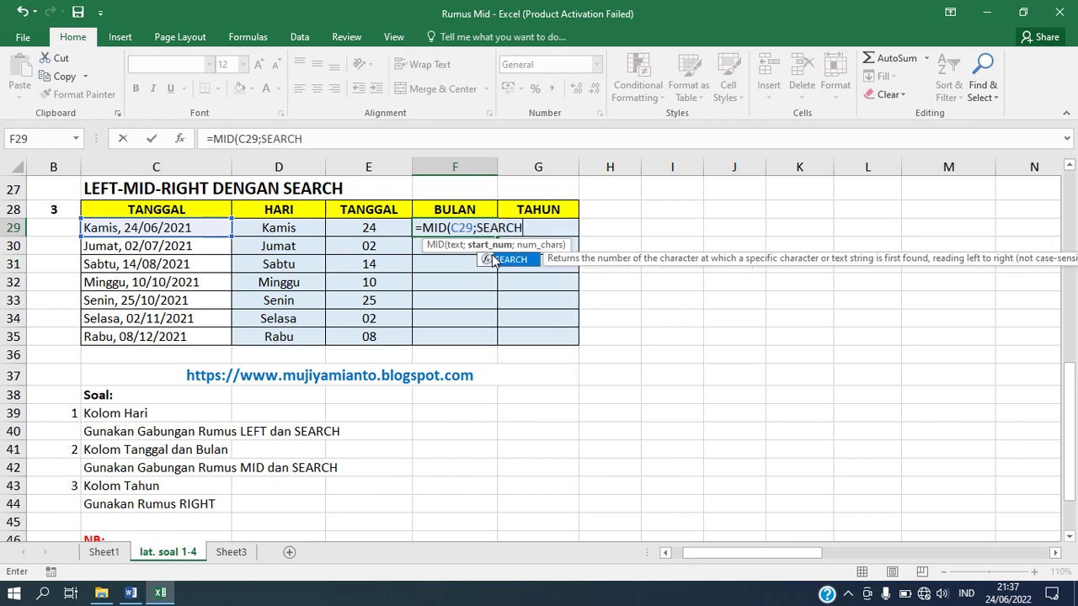
type("(\"/")
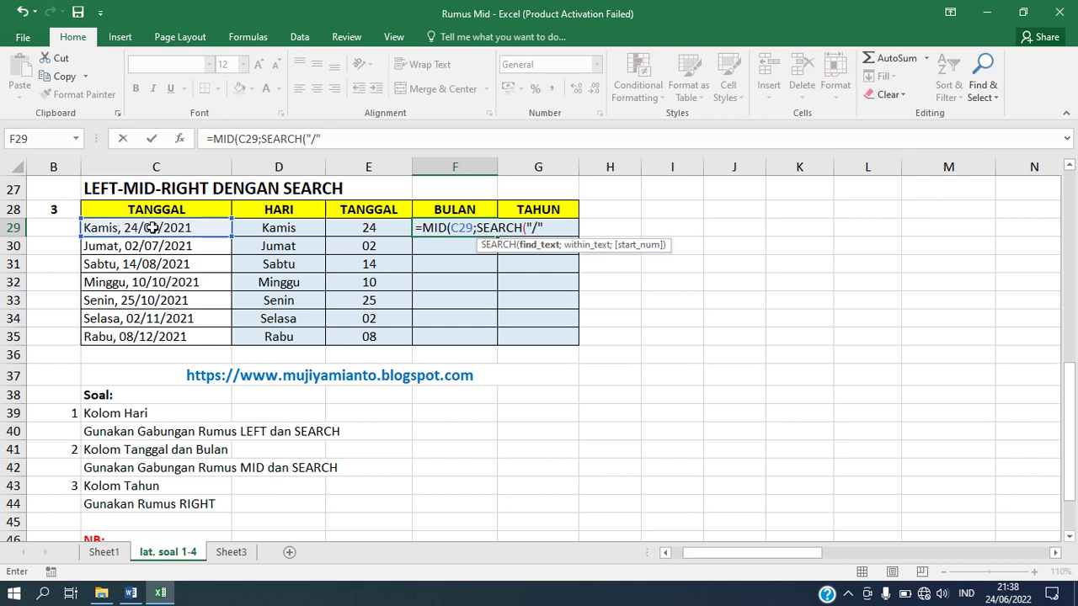
type(";")
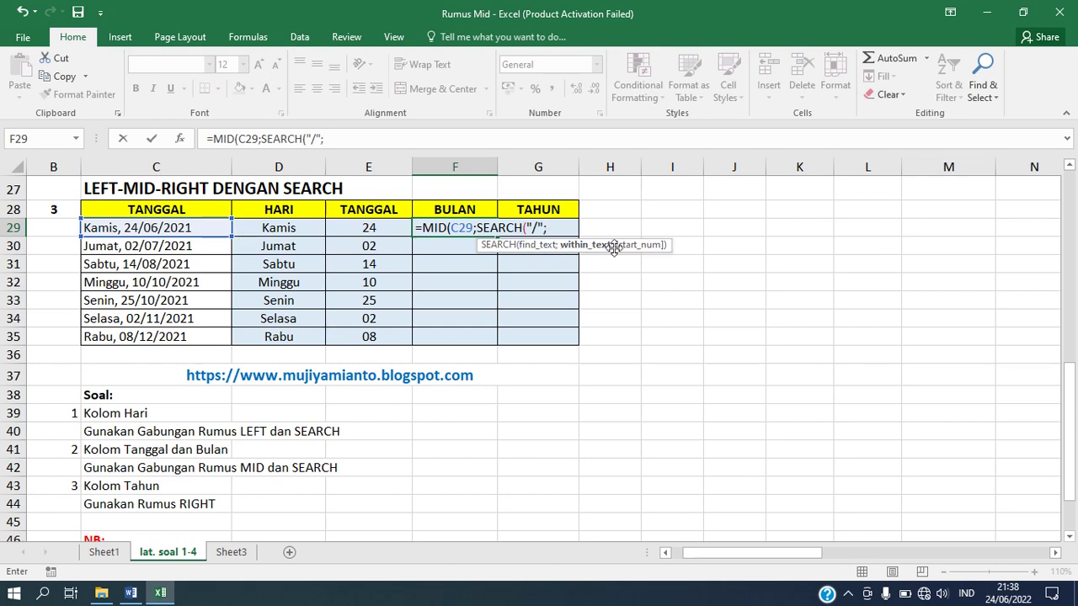
left_click(175, 227)
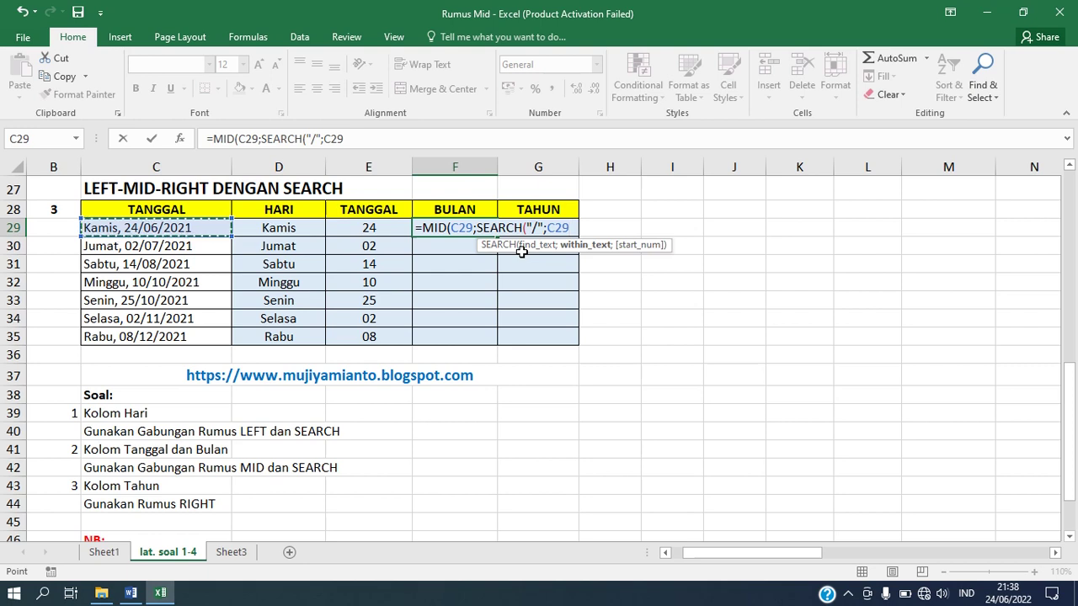
type(")")
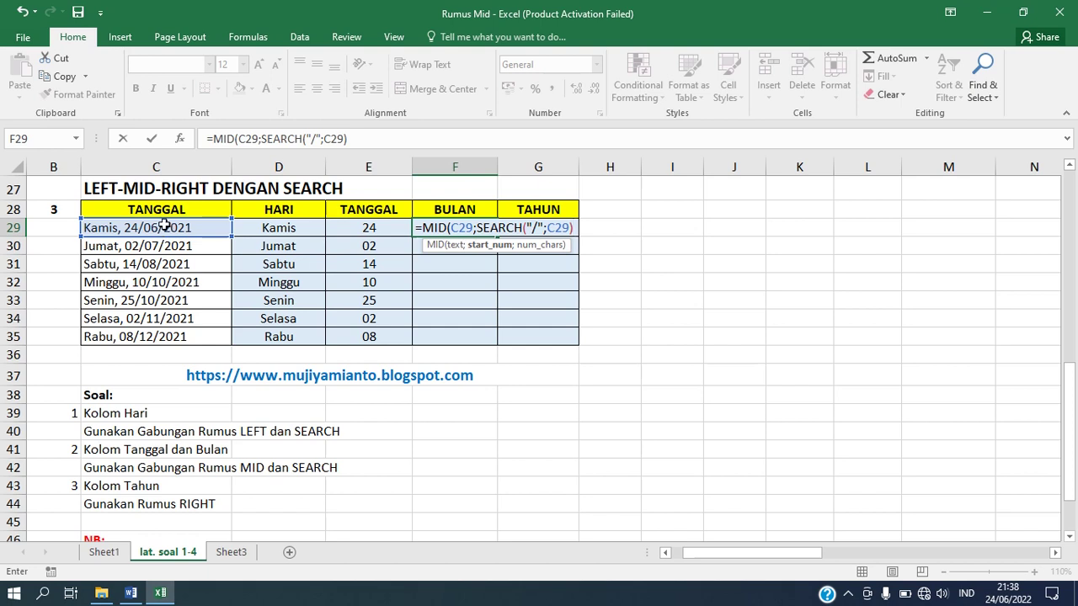
type("+1")
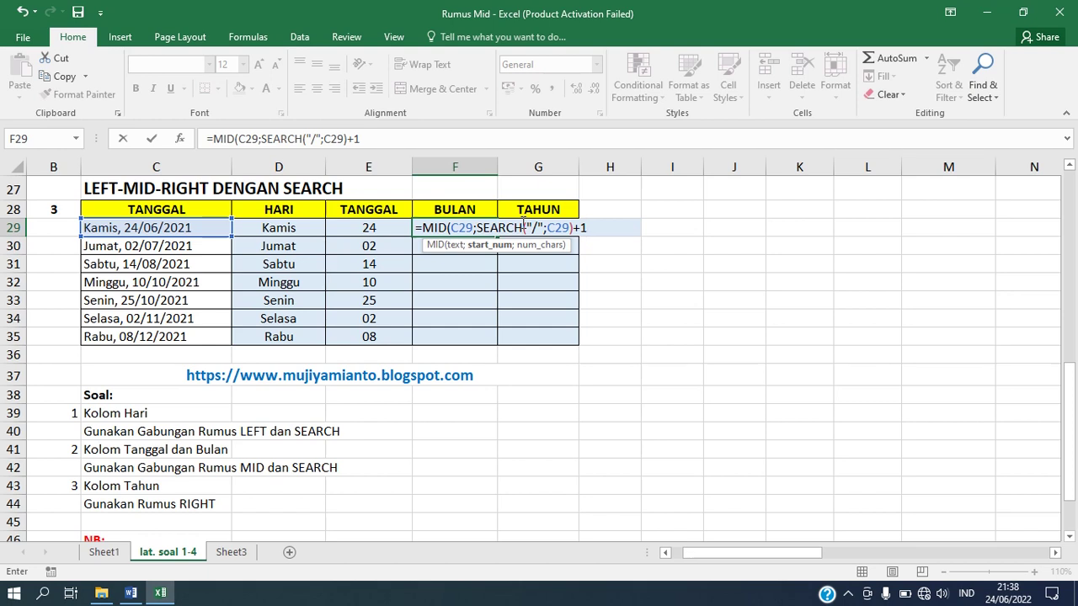
type(";")
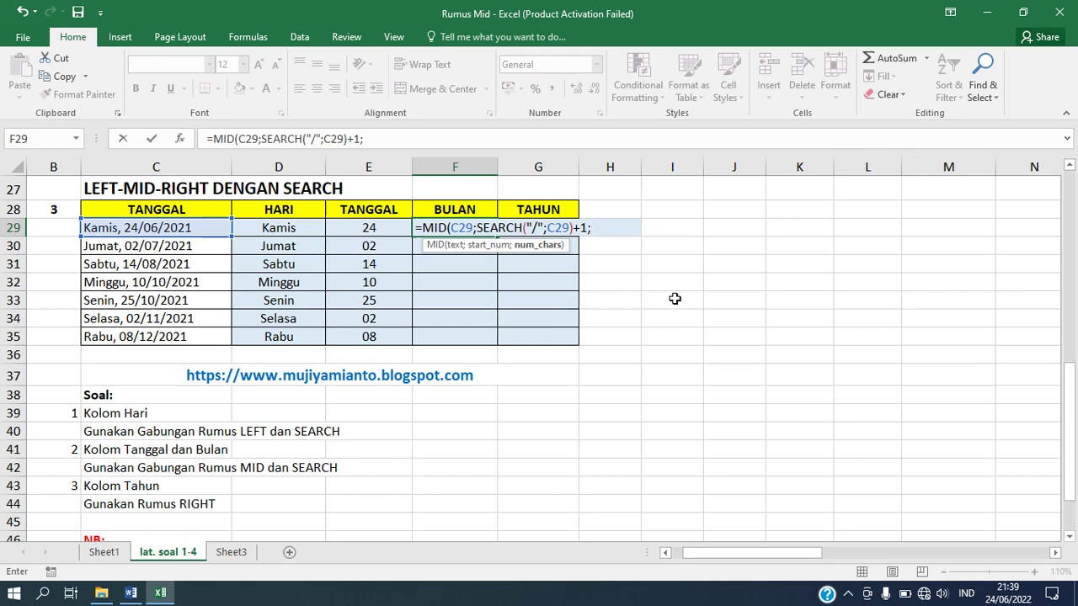
type("2)")
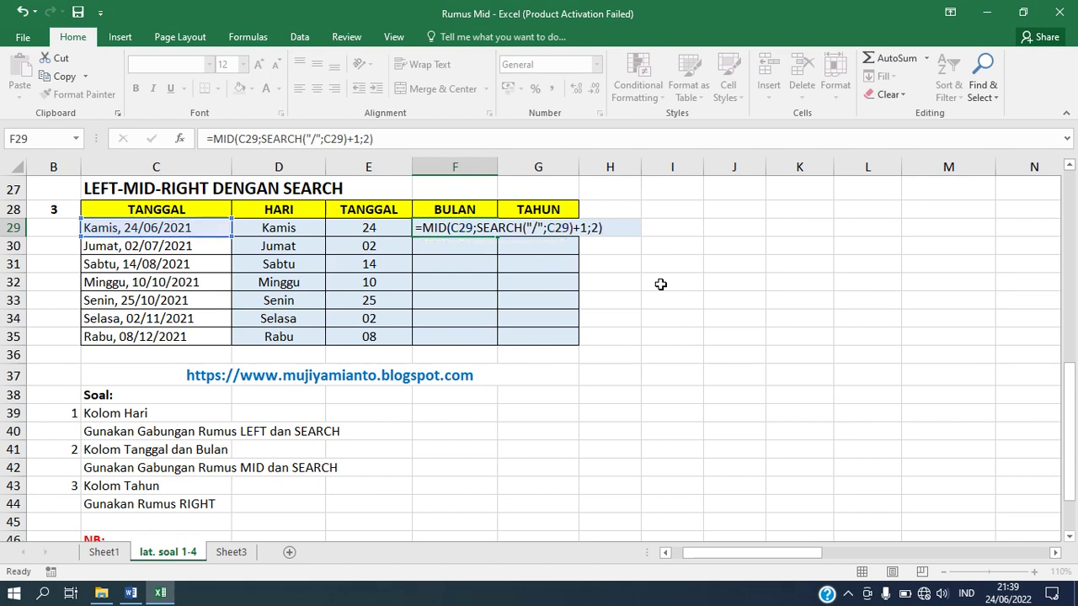
key("Return")
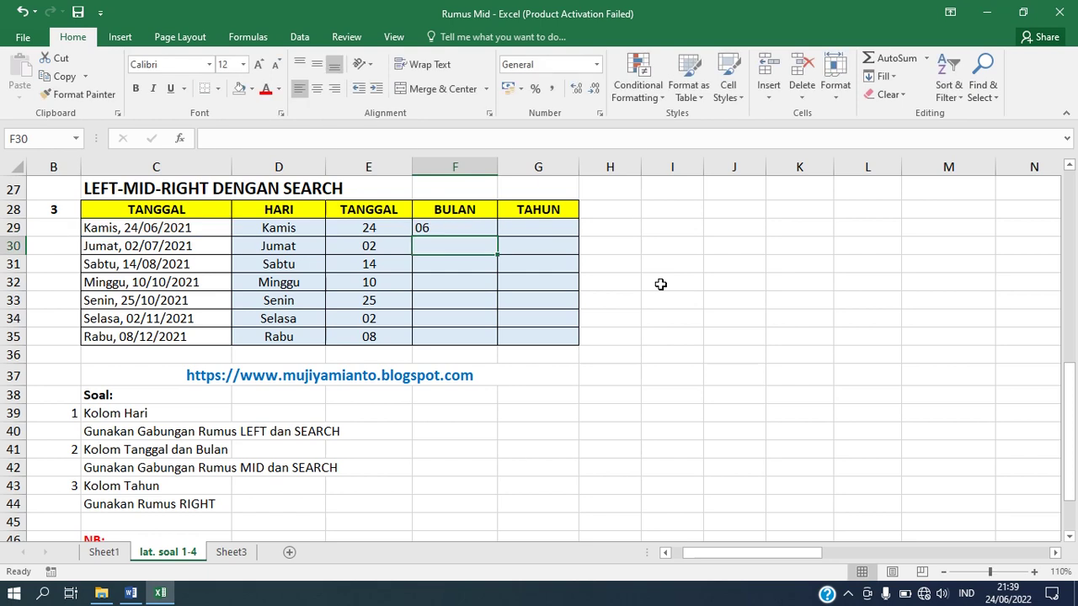
- Fill the month formula from F29 down to F35 and center the filled cells horizontally
left_click(444, 226)
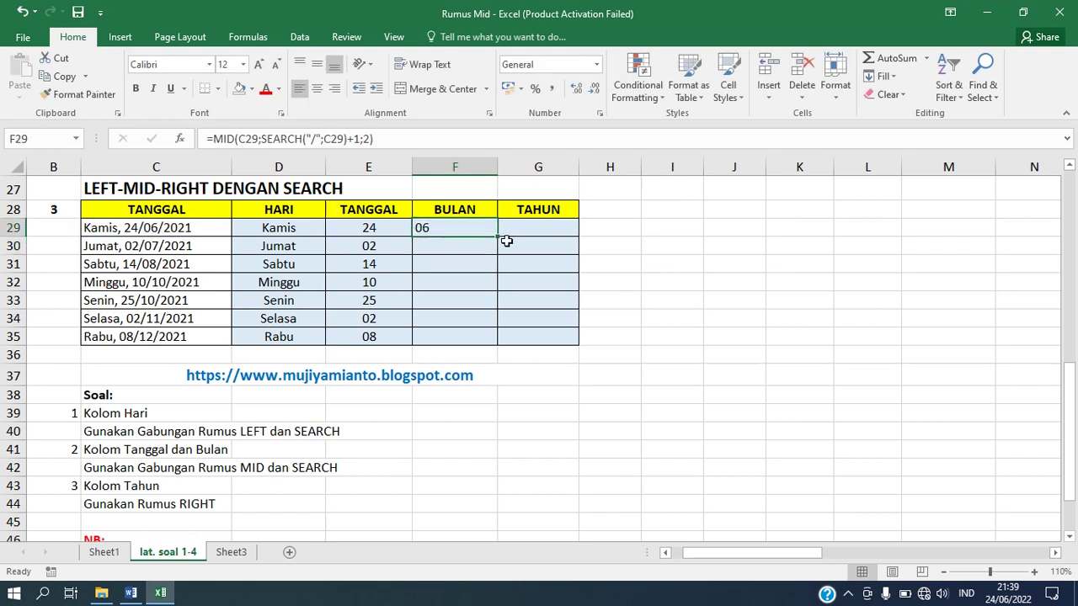
left_click_drag(498, 237, 498, 343)
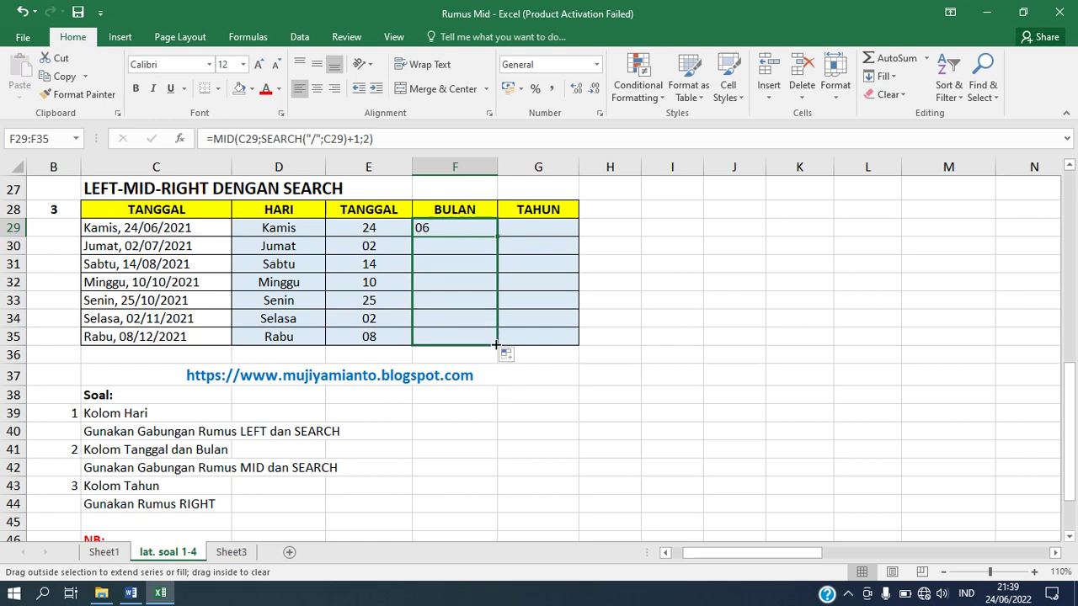
left_click(319, 93)
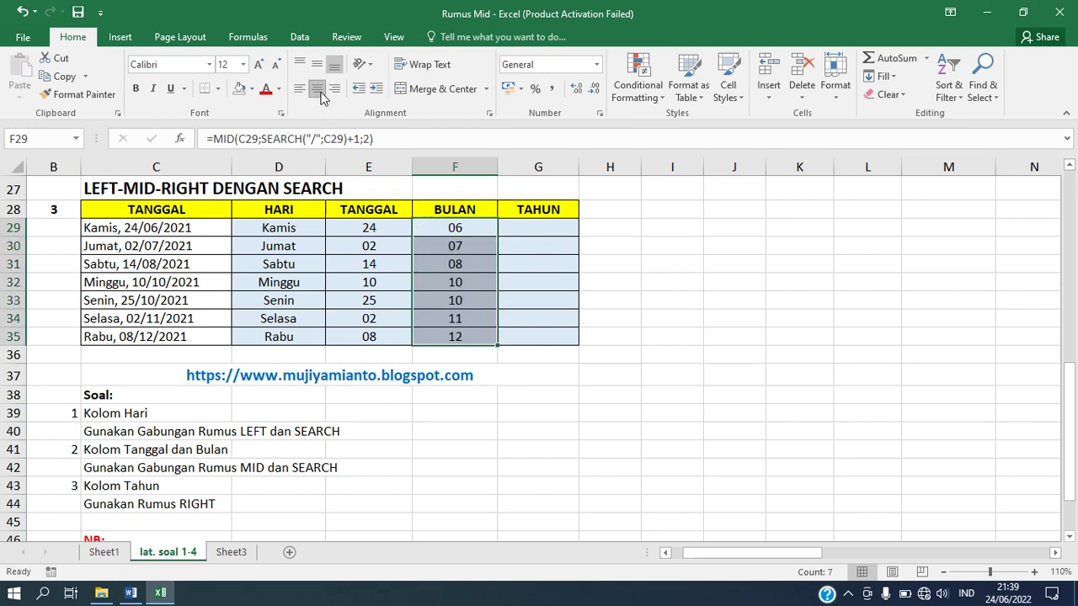
left_click(440, 246)
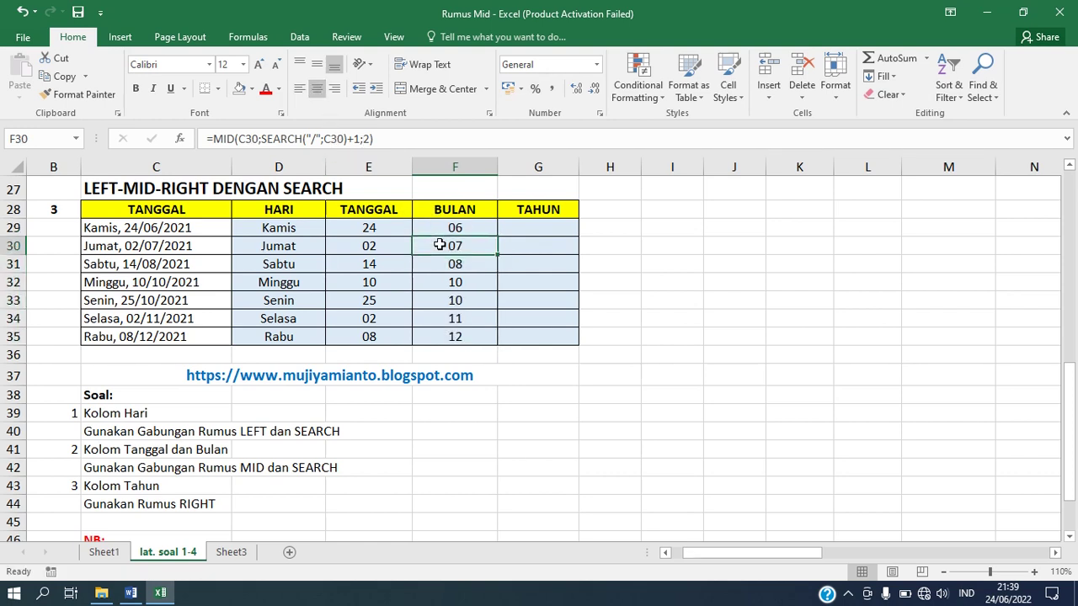
left_click(450, 292)
left_click(433, 338)
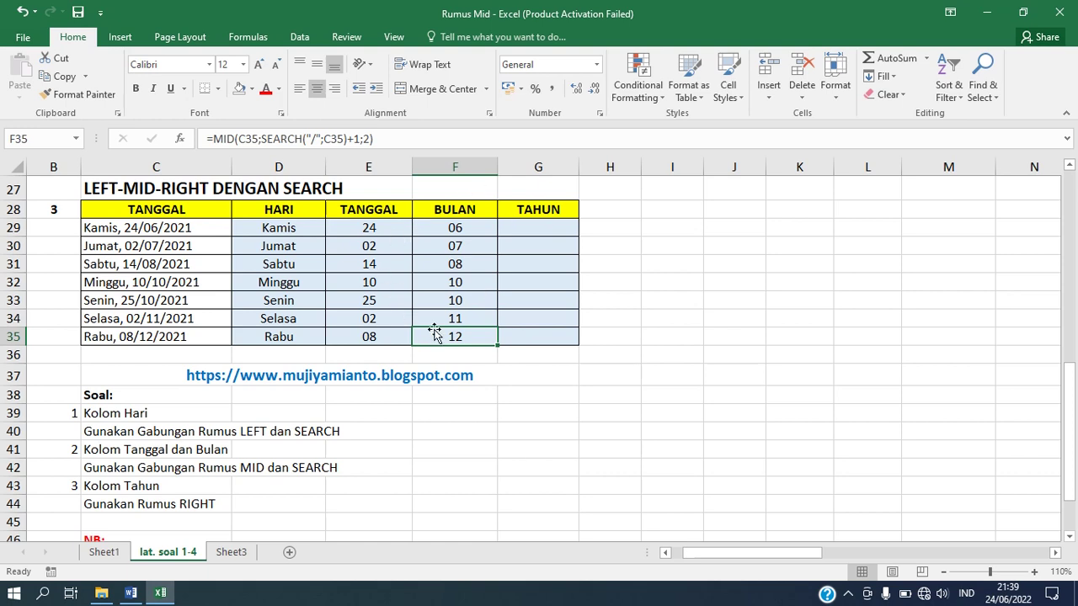
- Enter the formula =RIGHT(C29;4) in cell G29 to extract the four-digit year
left_click(547, 225)
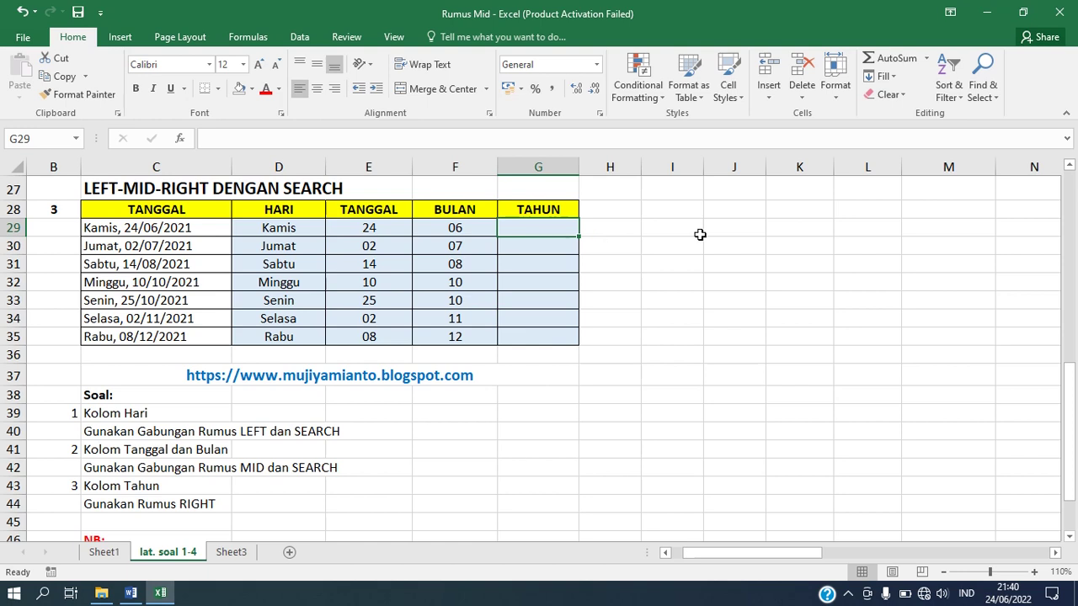
type("=")
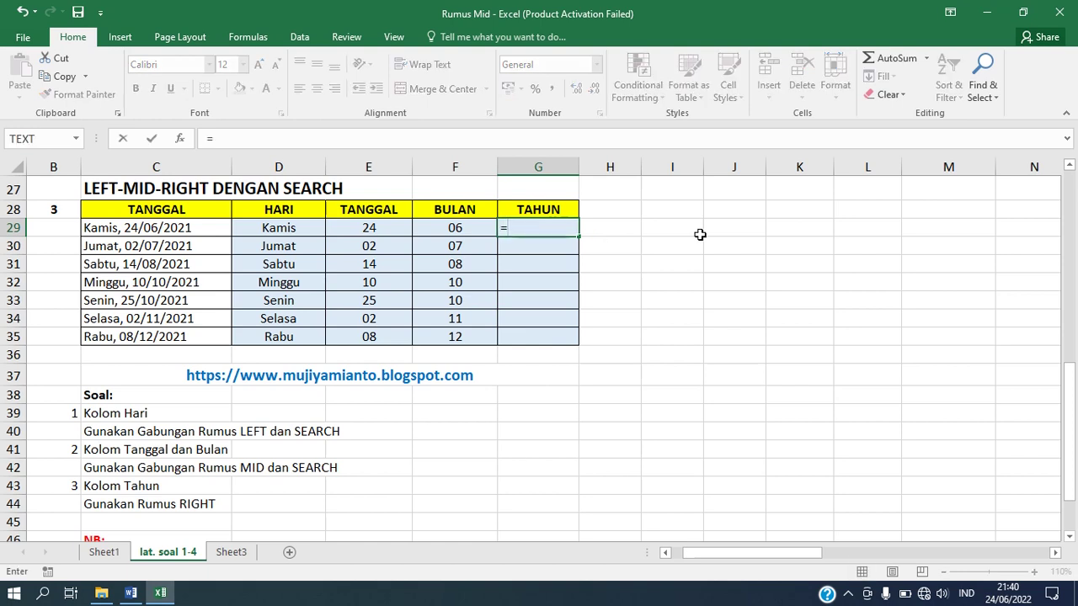
type("RIGHT")
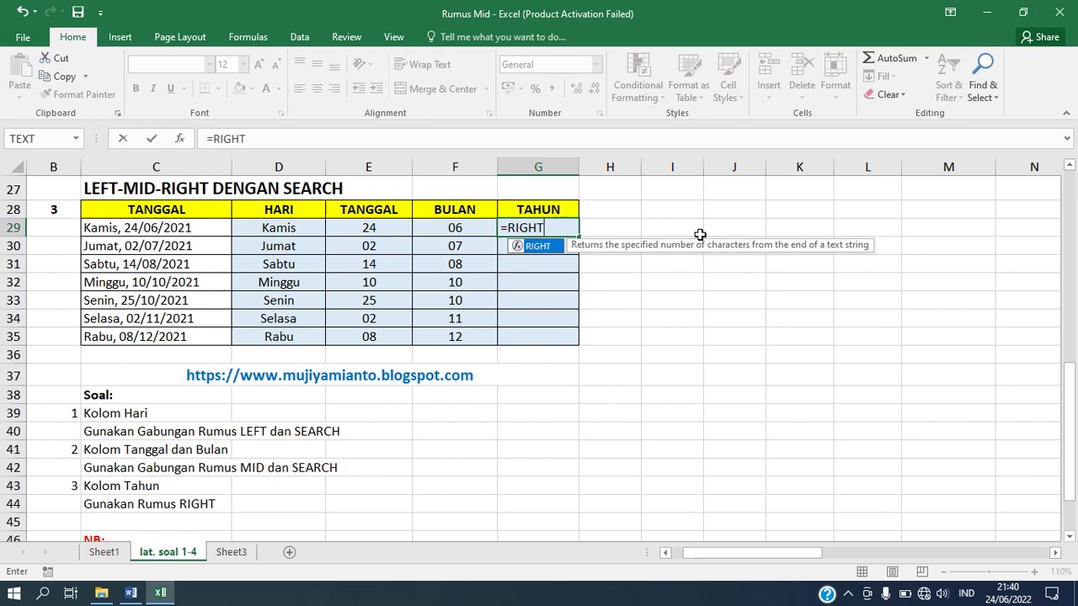
type("(")
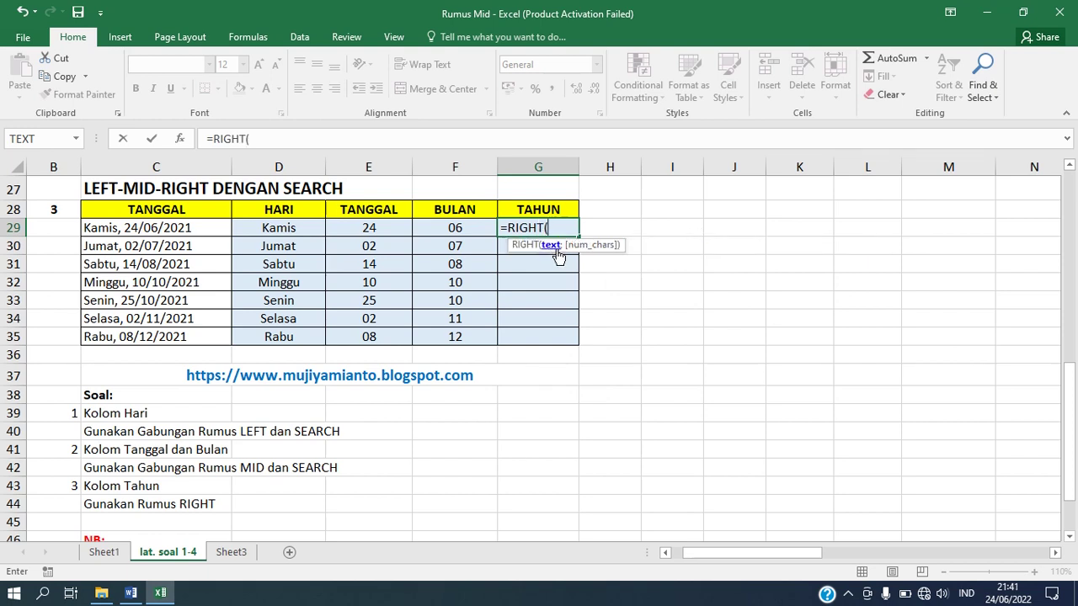
left_click(208, 232)
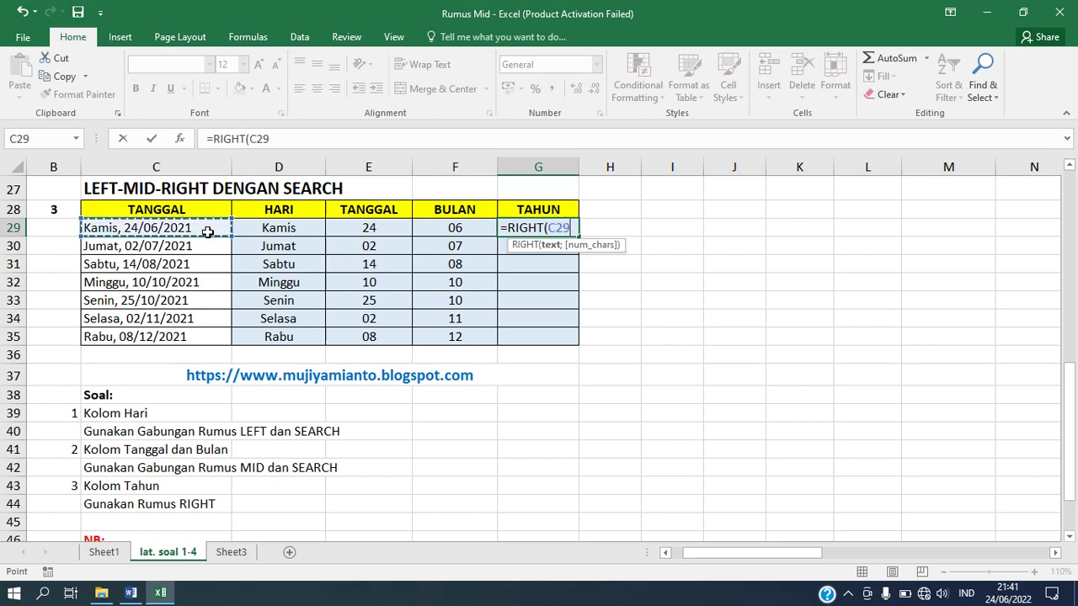
type(";")
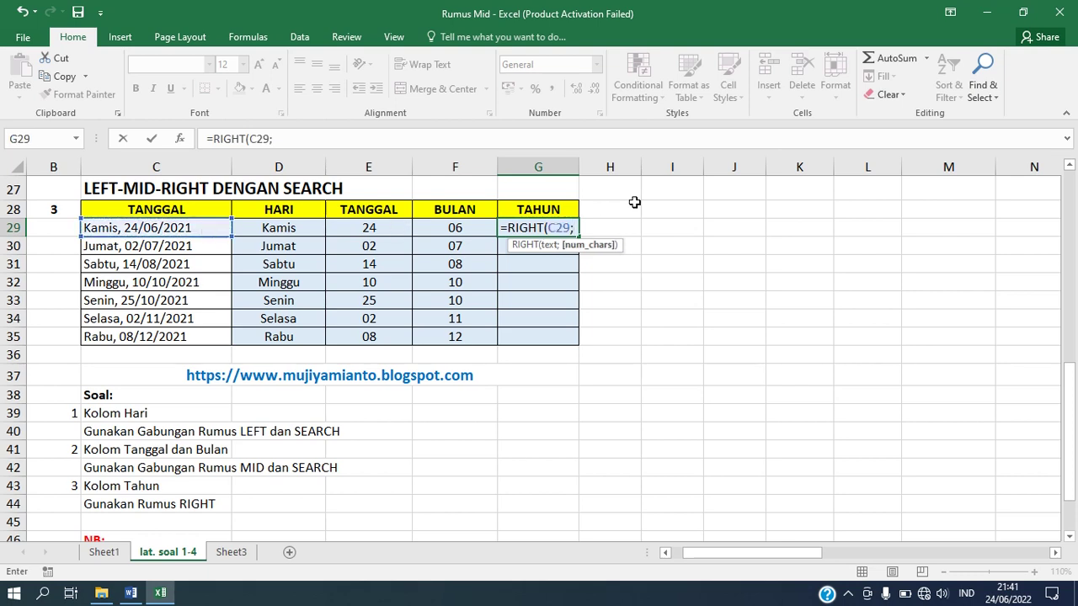
left_click(155, 228)
type("4)")
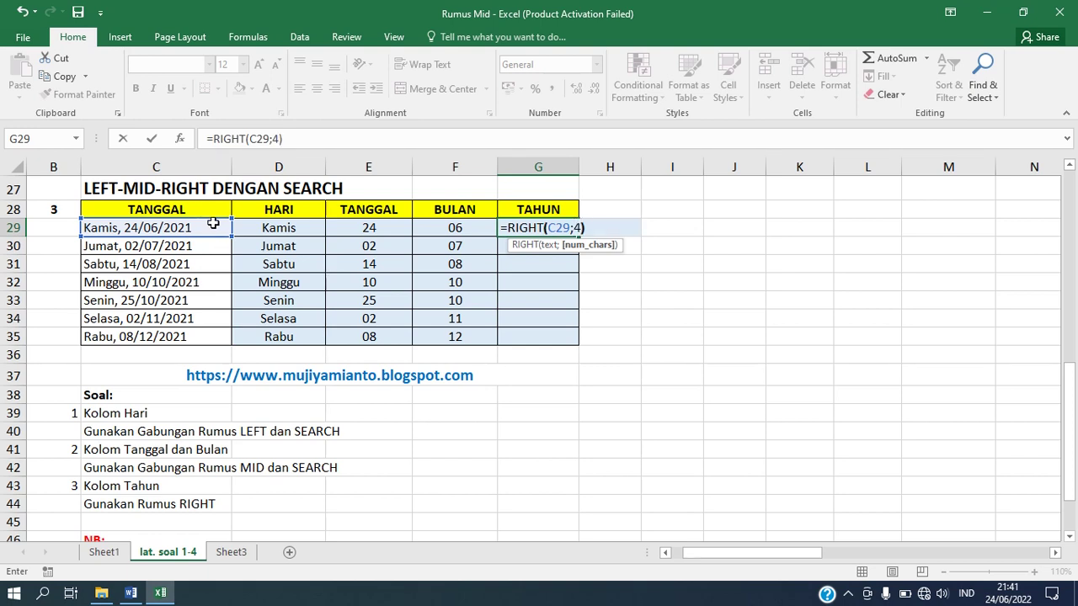
key("Return")
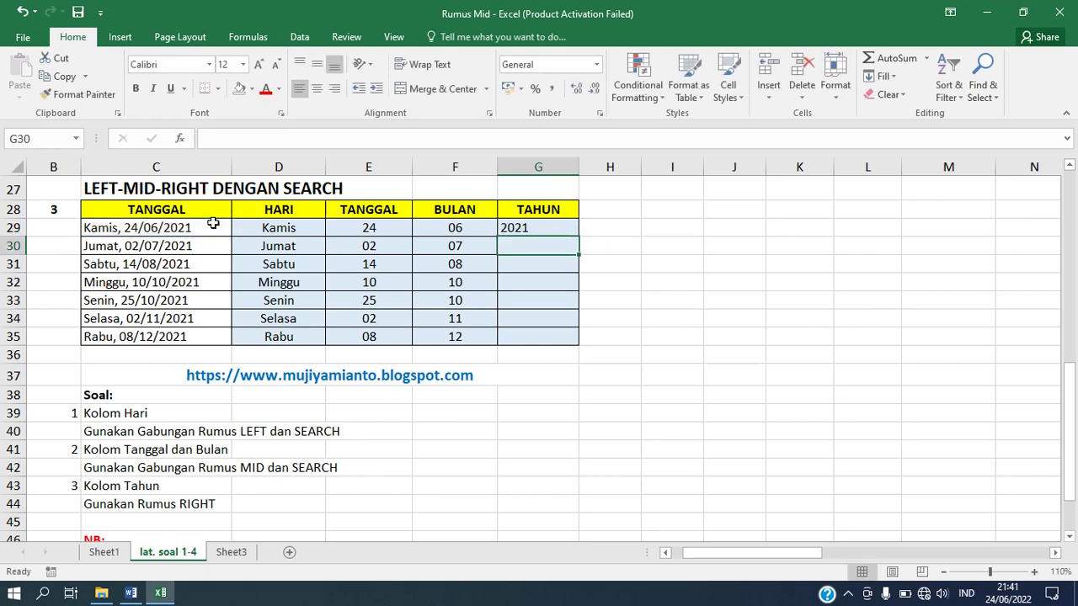
- Fill the year formula from G29 down to G35 and center the filled cells horizontally
left_click(559, 228)
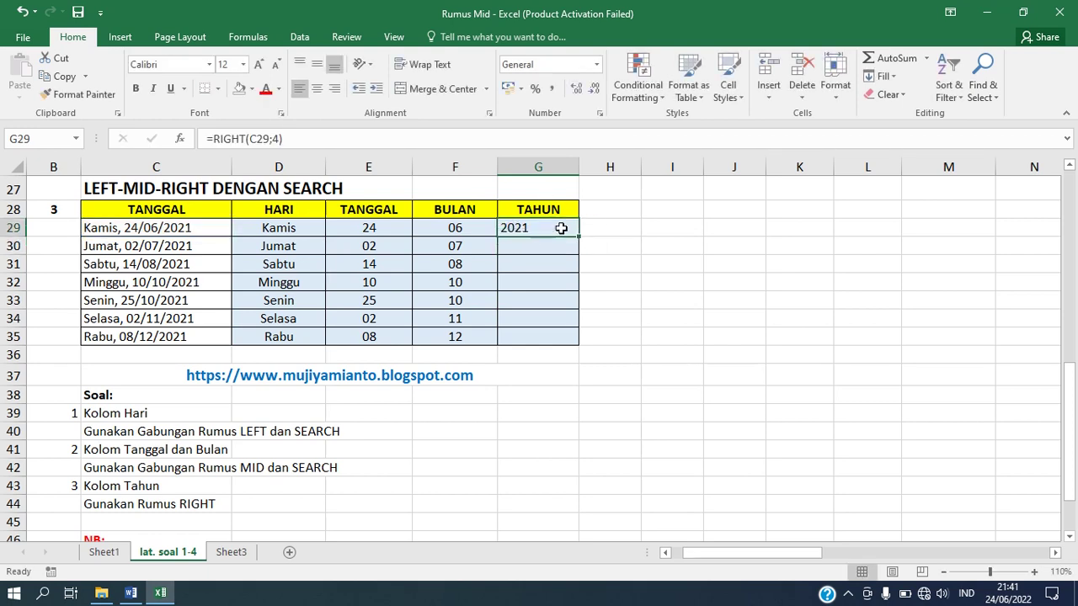
left_click_drag(581, 238, 576, 340)
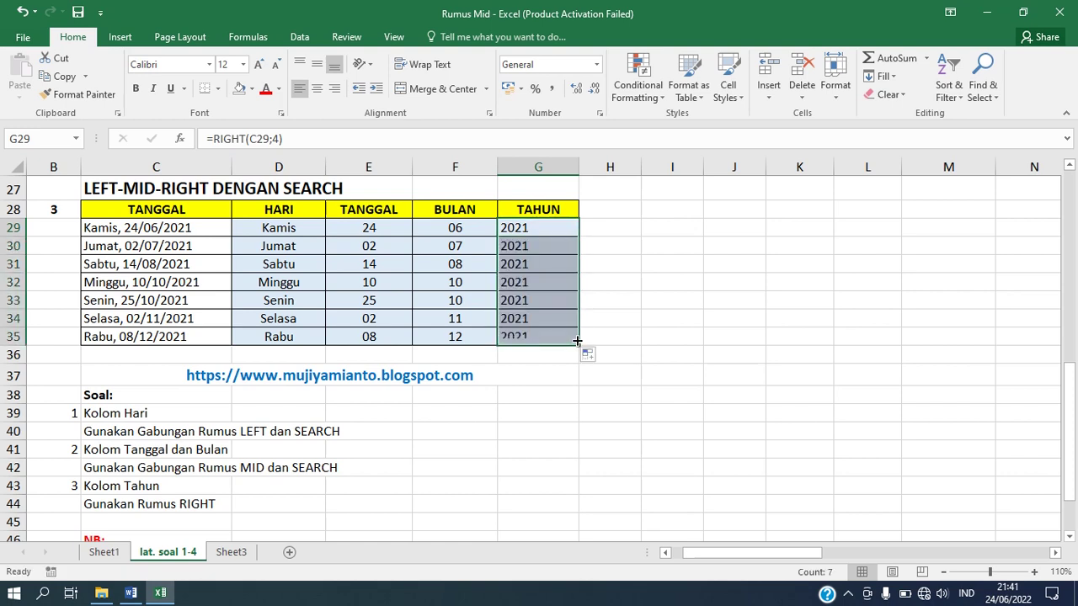
left_click(316, 92)
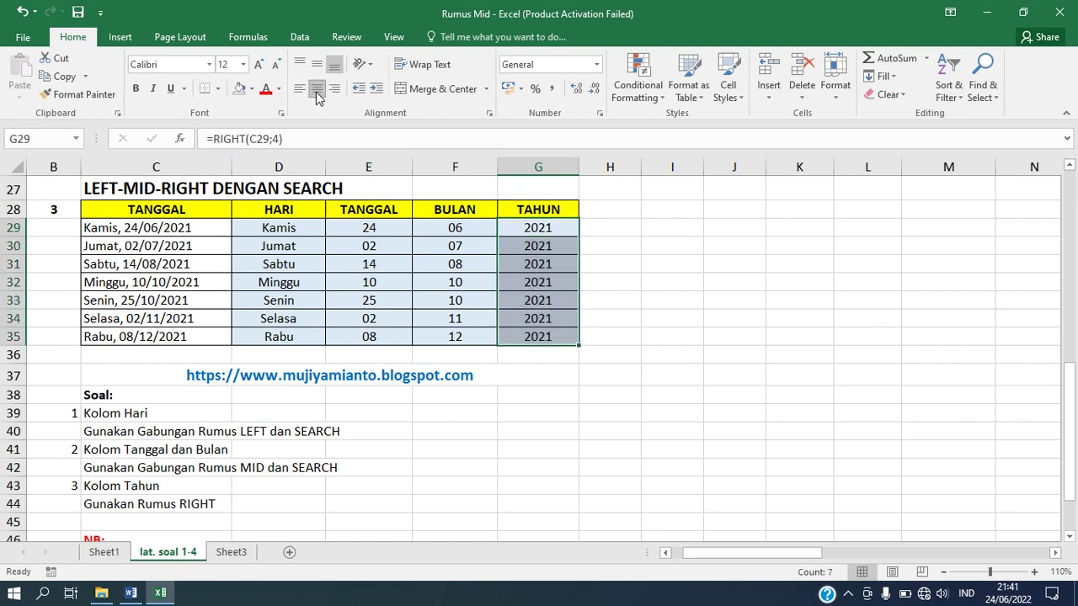
left_click(643, 331)
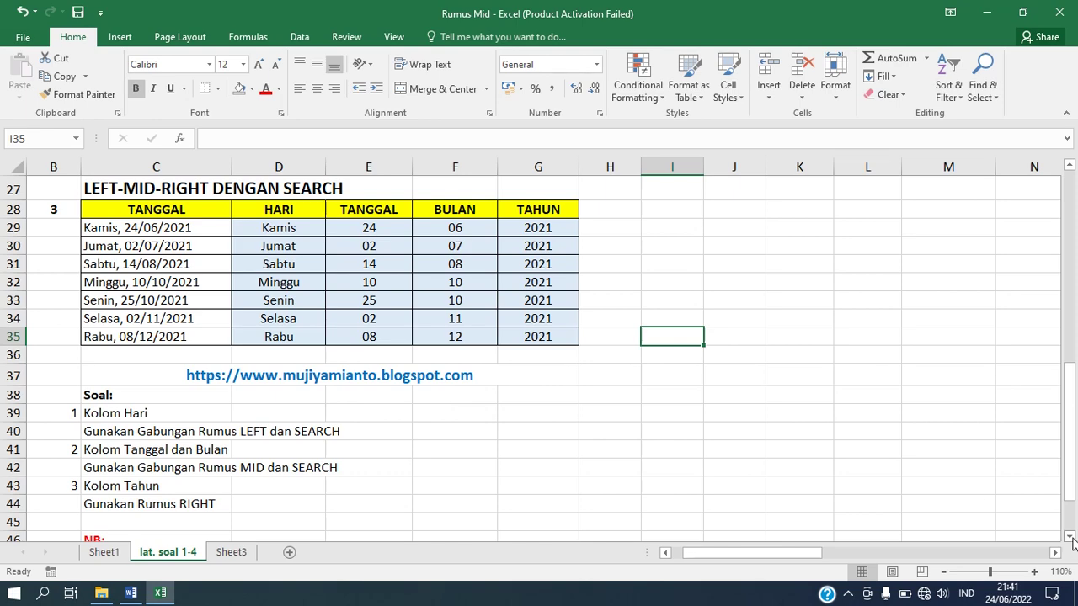
- Read the NB note in rows 46 and 47 below the exercise instructions
scroll(1063, 544, "down", 1)
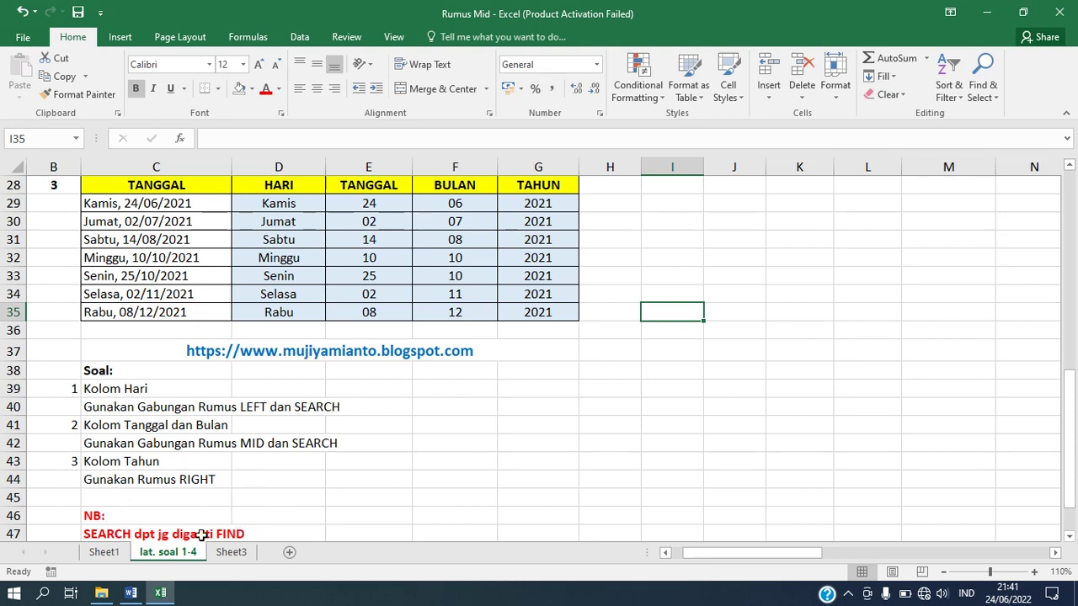
left_click(1070, 167)
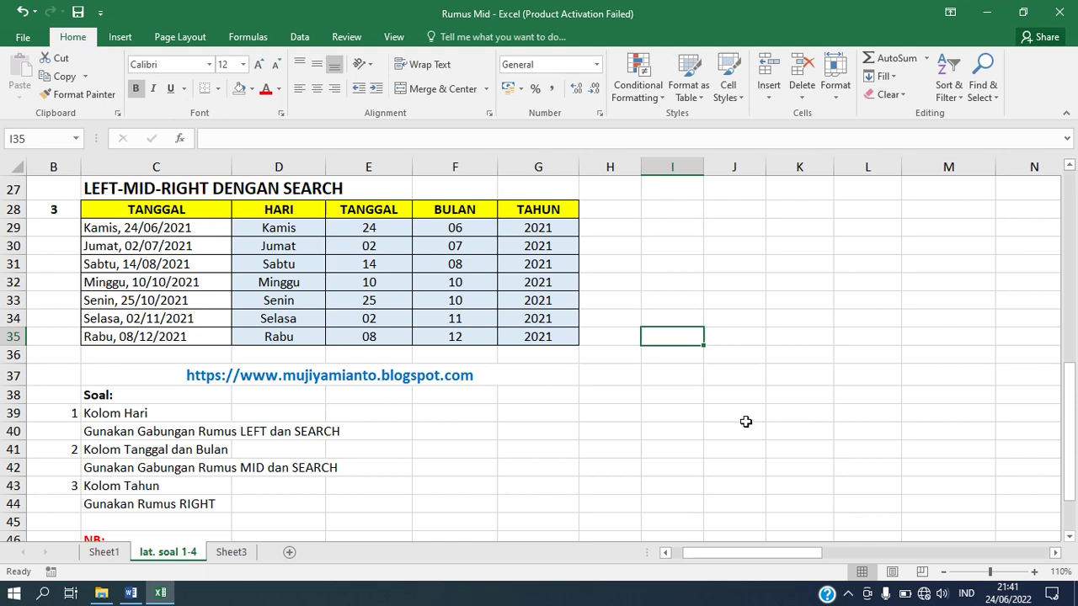
left_click(1069, 536)
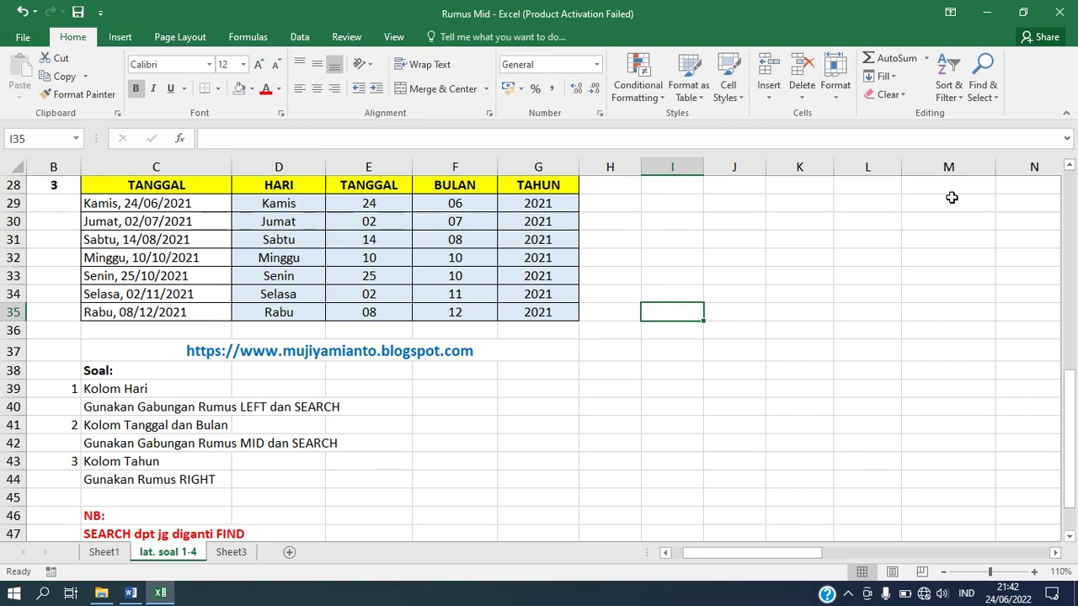
left_click(1069, 167)
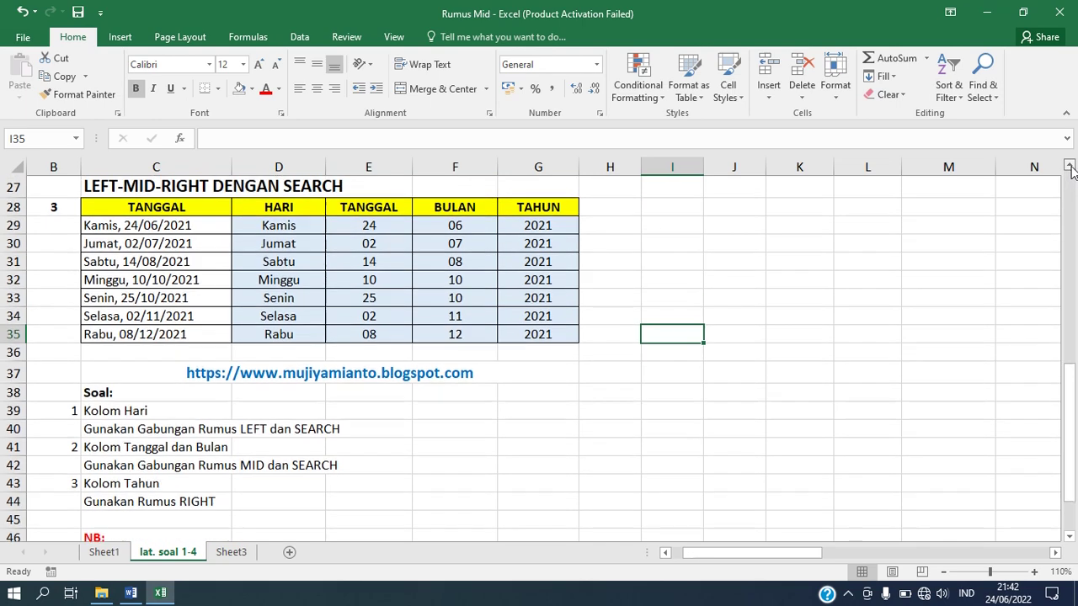